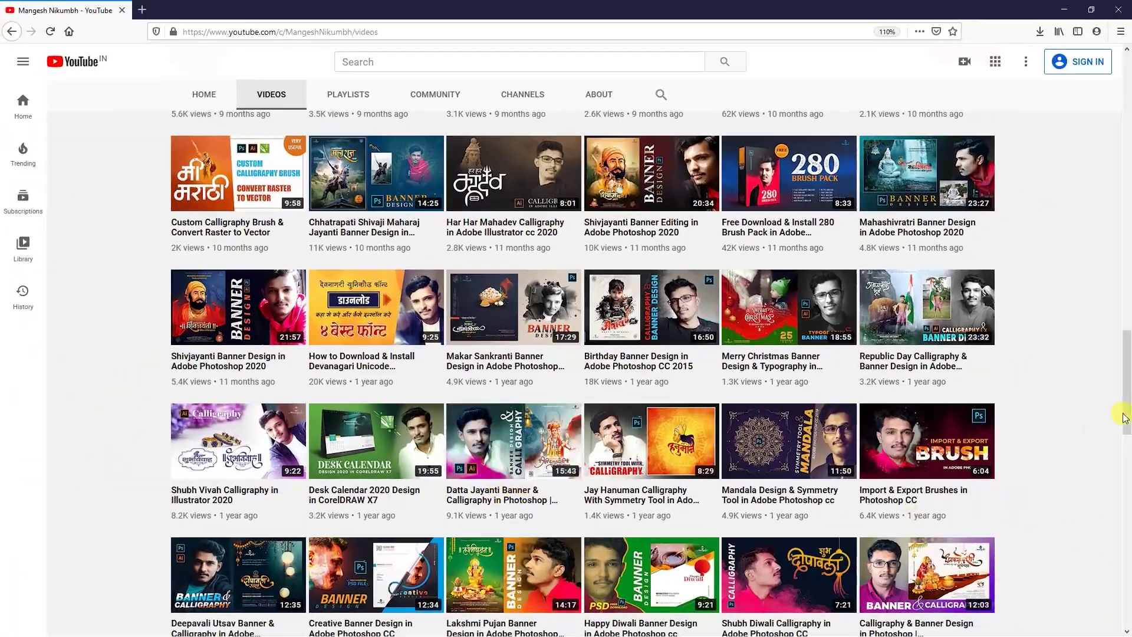
Step: Look over the YouTube channel's video list and its linked Instagram and Facebook pages, and switch to Adobe Illustrator
drag(1124, 418, 1126, 131)
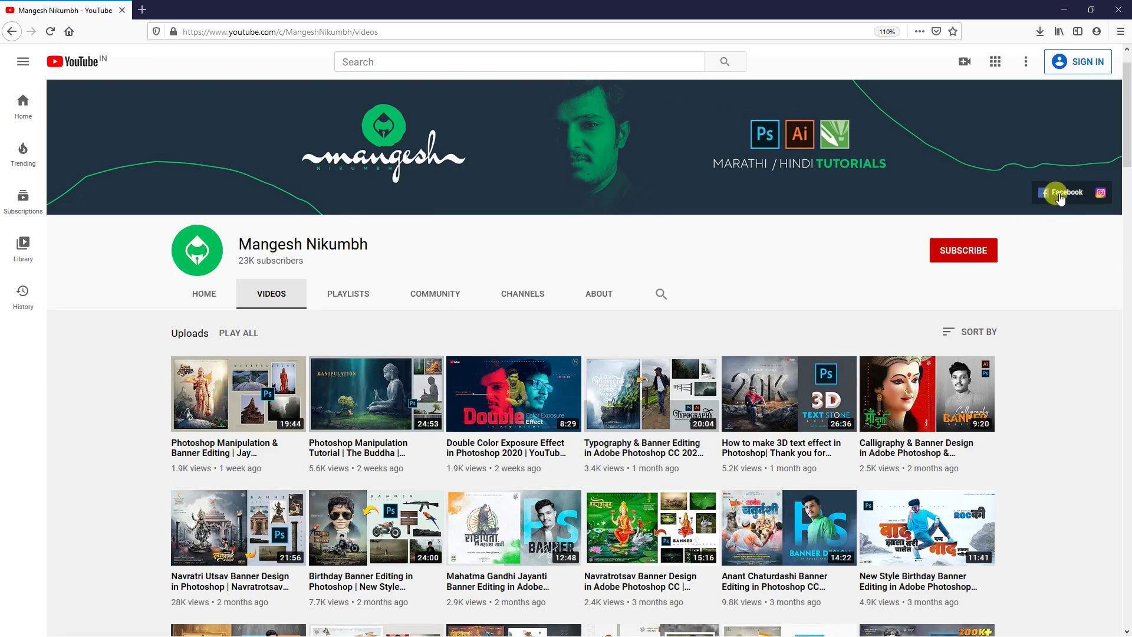
click(1101, 194)
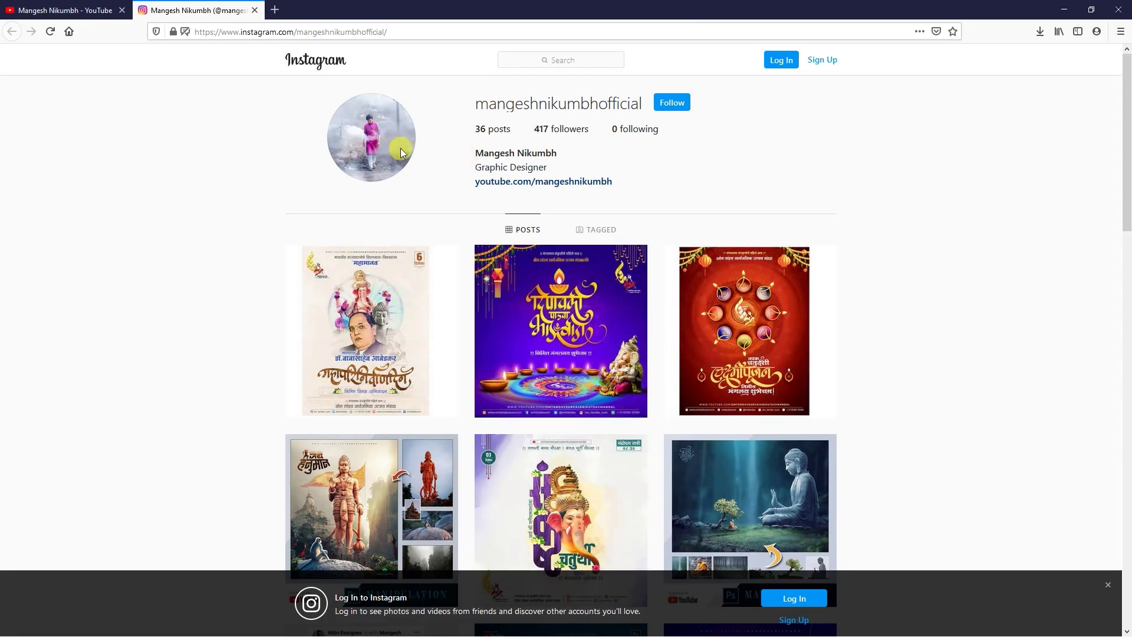
click(255, 11)
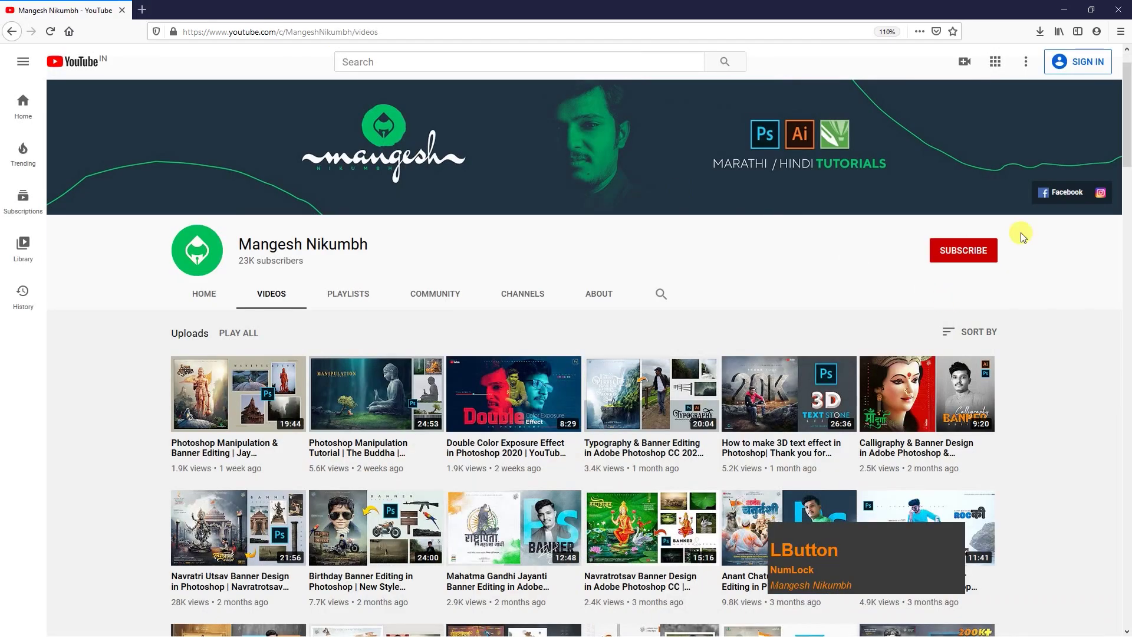
click(1052, 194)
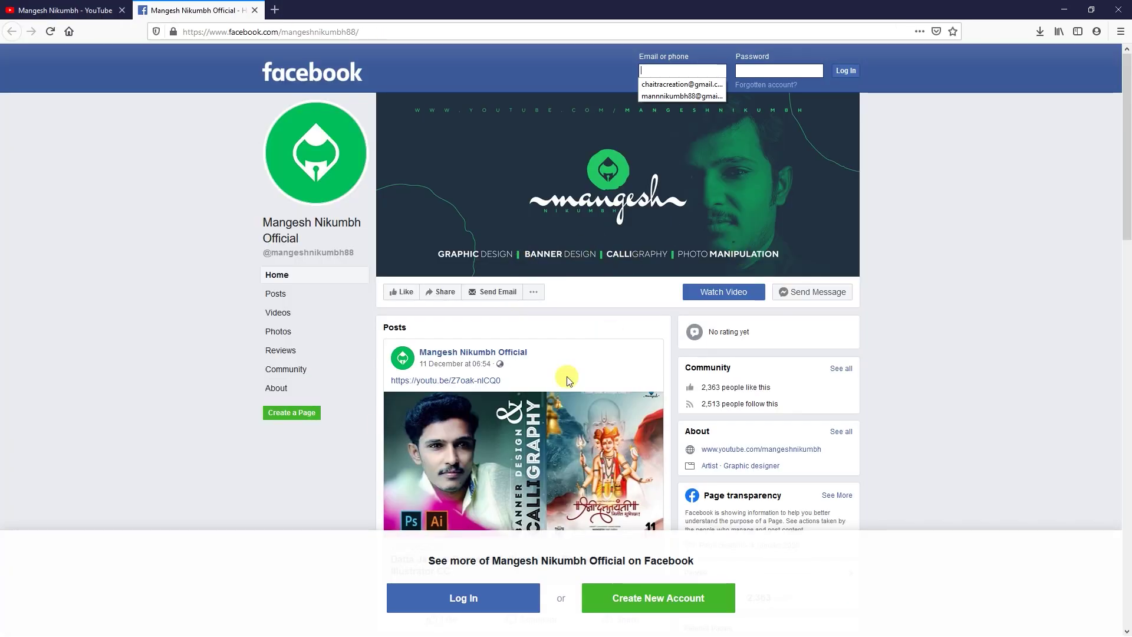
click(255, 10)
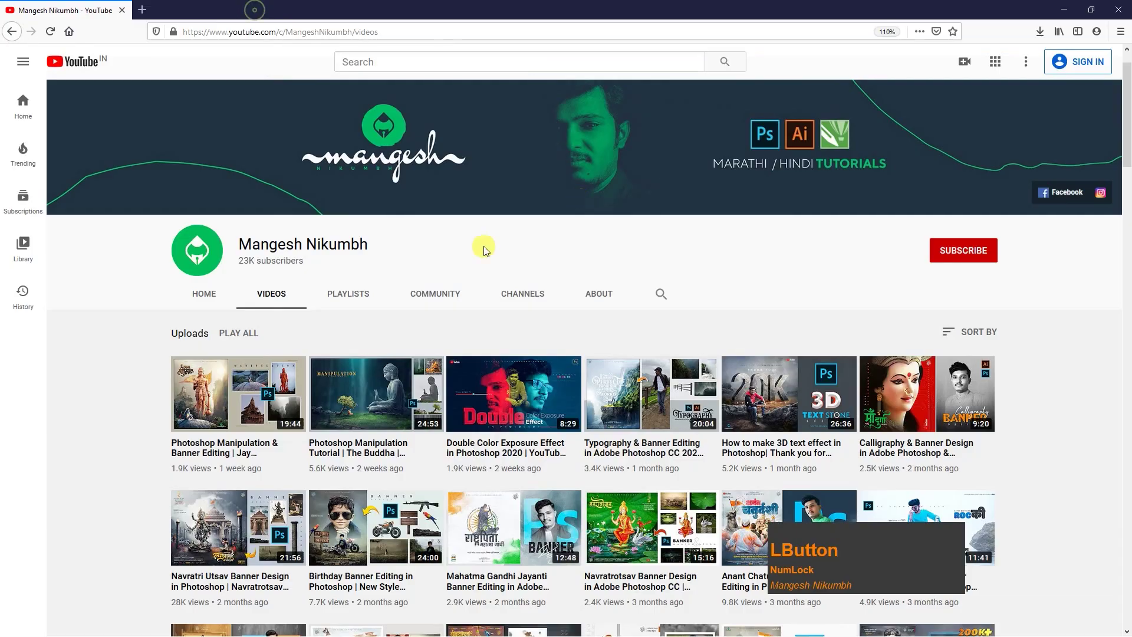
click(1119, 12)
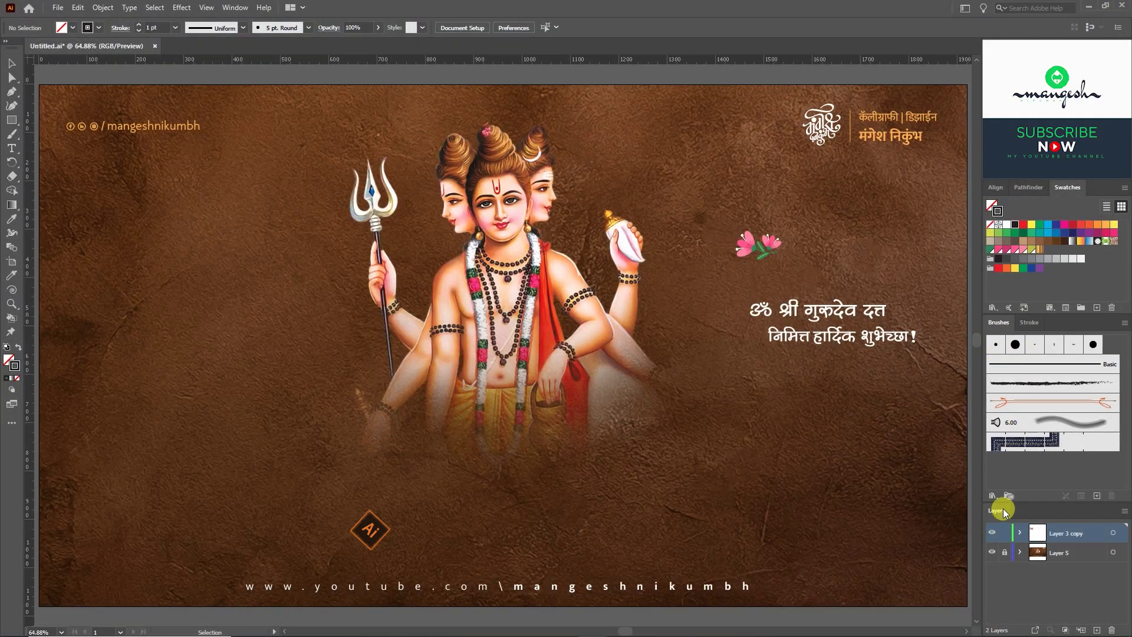
Step: Open the Artistic_Calligraphic brush library and add the 30 pt. Oval brush to the document's brushes
click(994, 496)
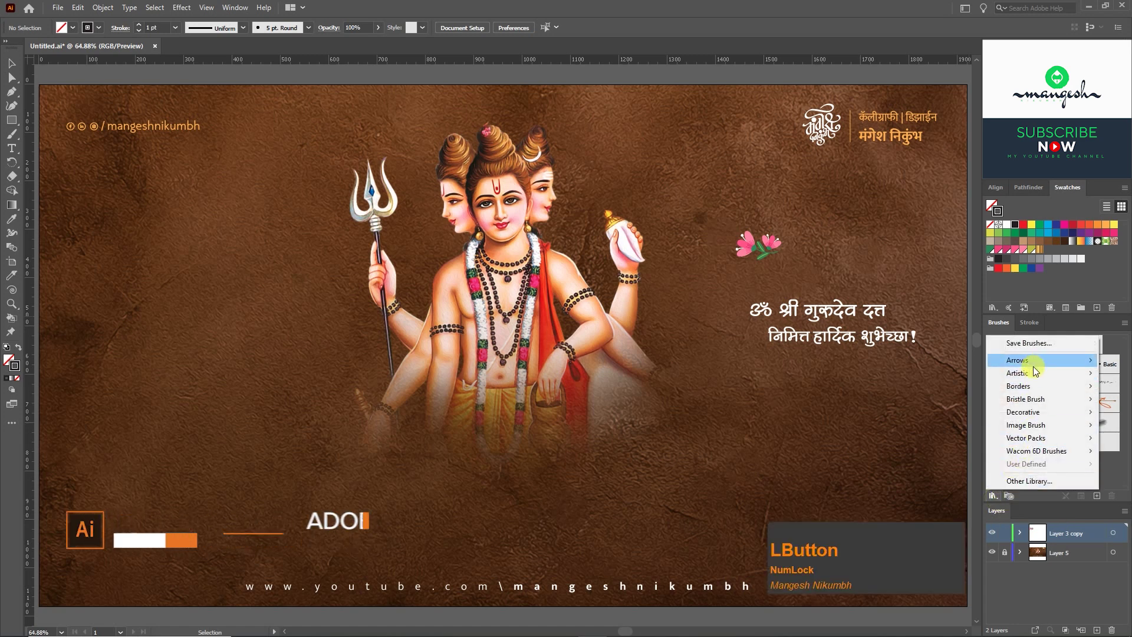
mouse_move(1033, 372)
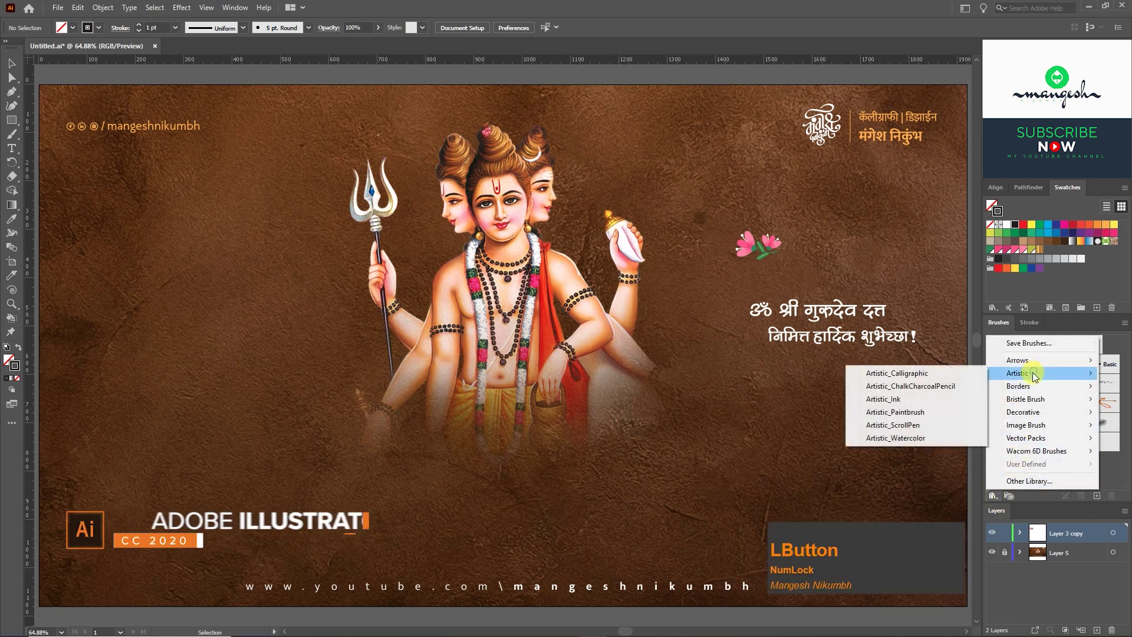
click(903, 373)
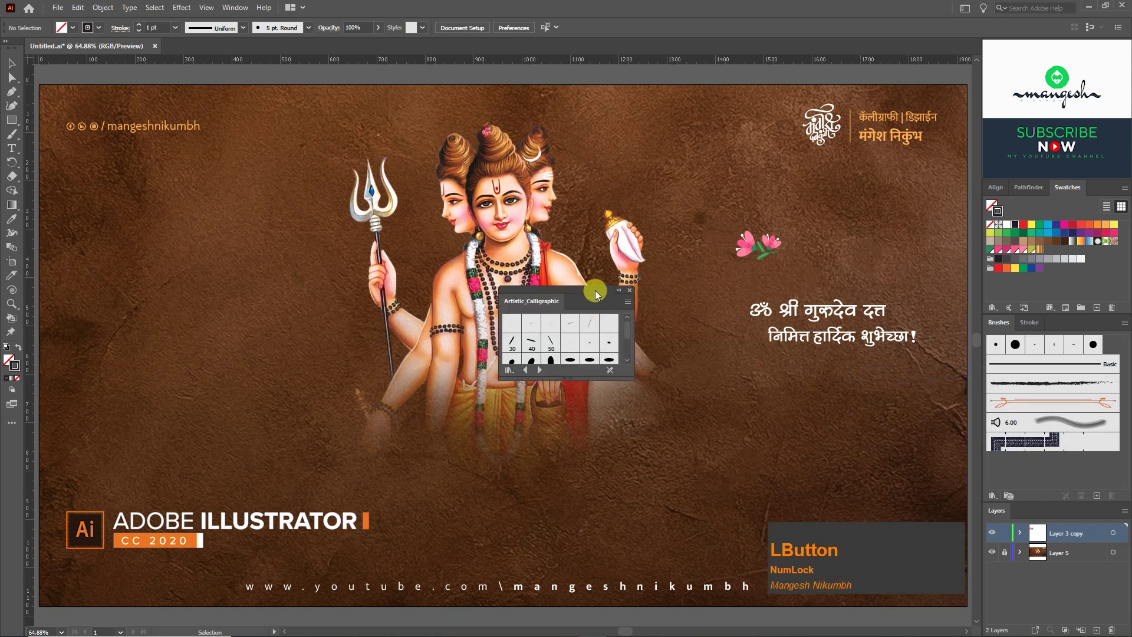
drag(596, 293, 777, 190)
drag(737, 272, 738, 331)
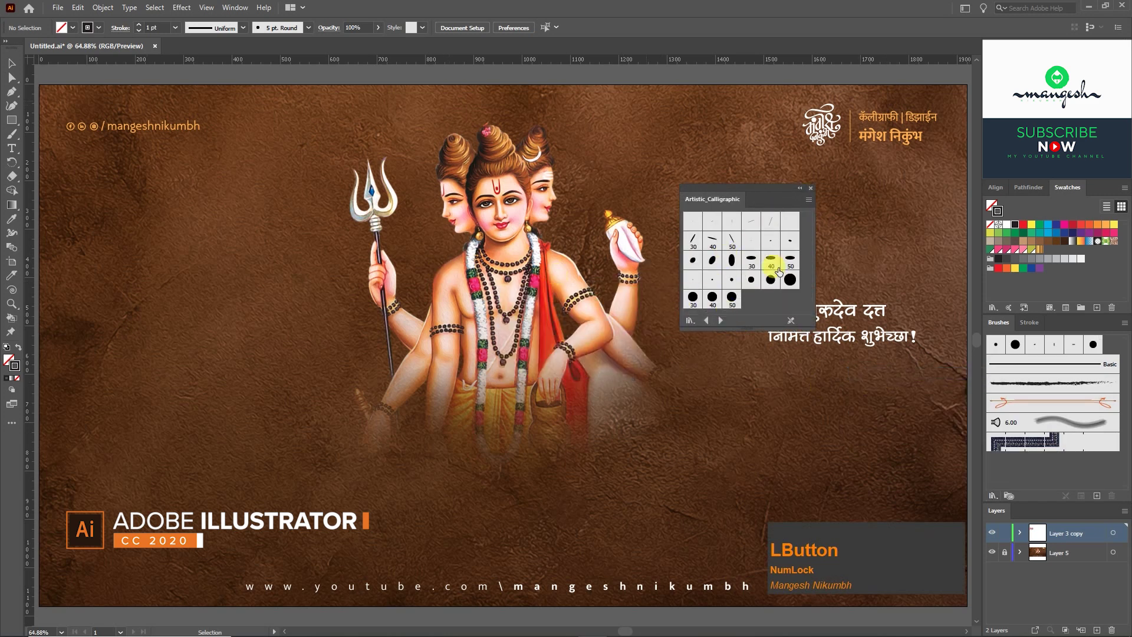
click(750, 260)
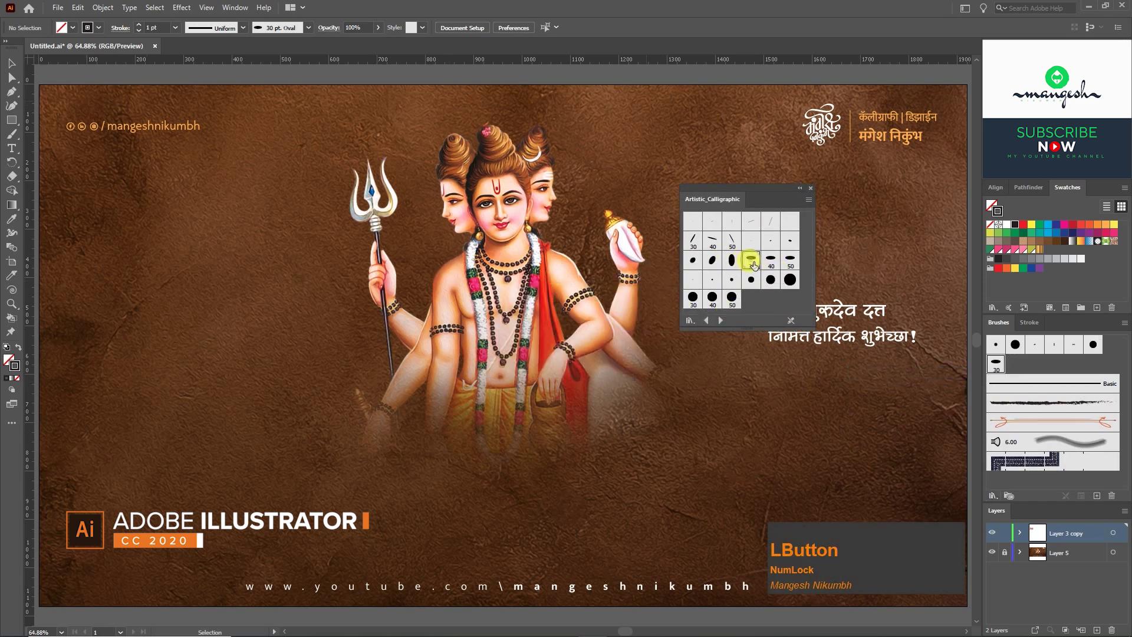
Step: Edit the 30 pt. Oval brush to 15% roundness and 10 pt size, with both set to Fixed
click(996, 364)
double_click(996, 364)
drag(693, 216, 533, 250)
double_click(541, 395)
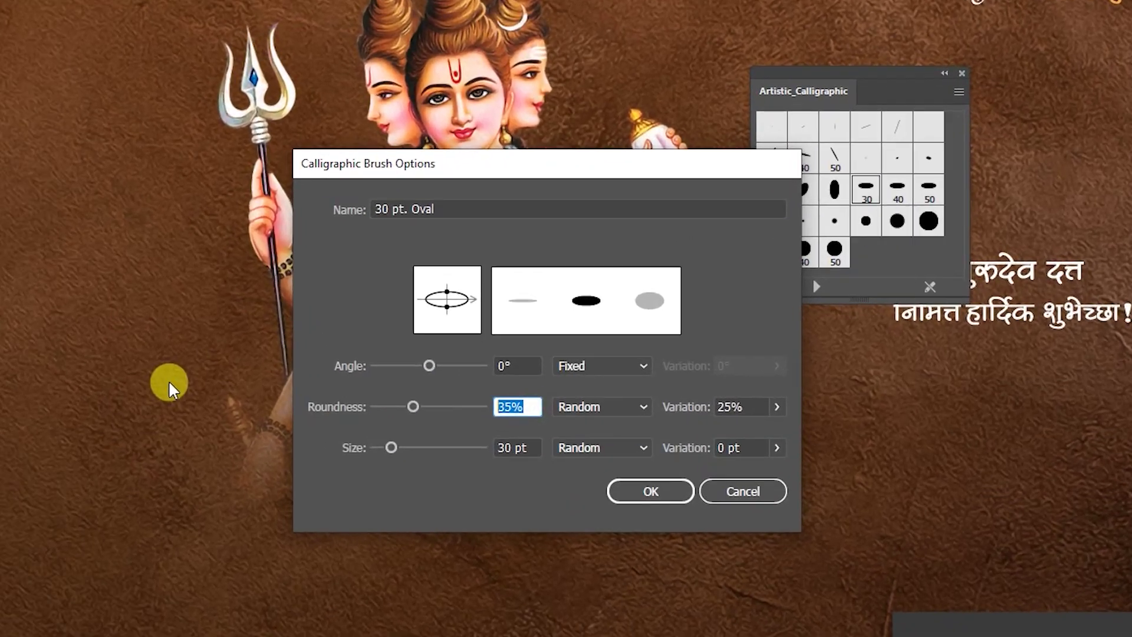
text(15)
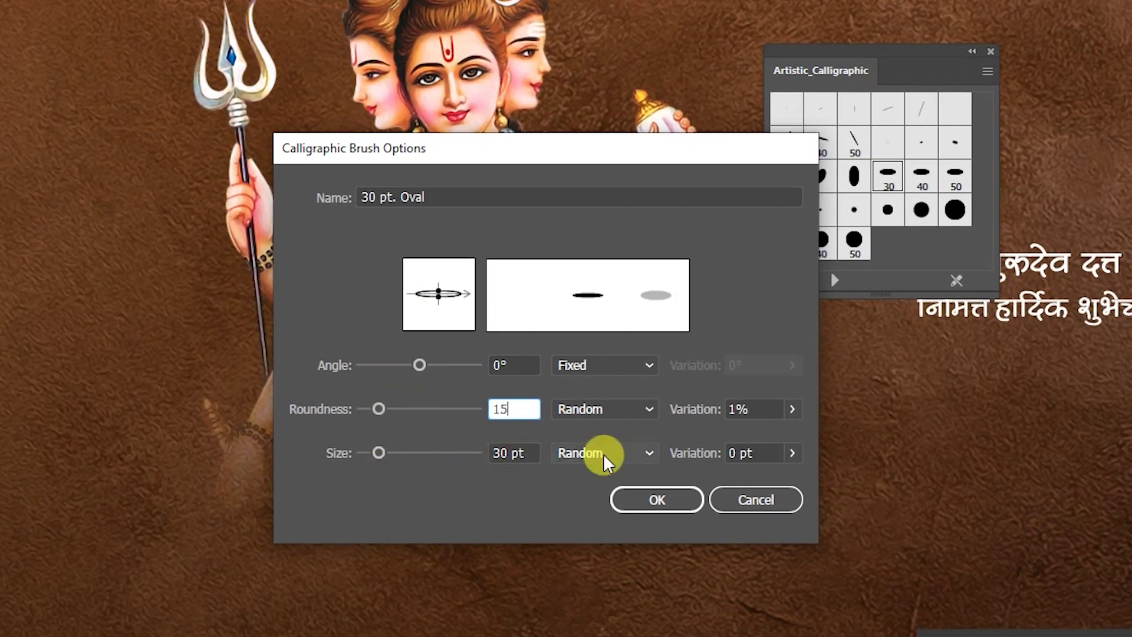
double_click(525, 452)
text(10)
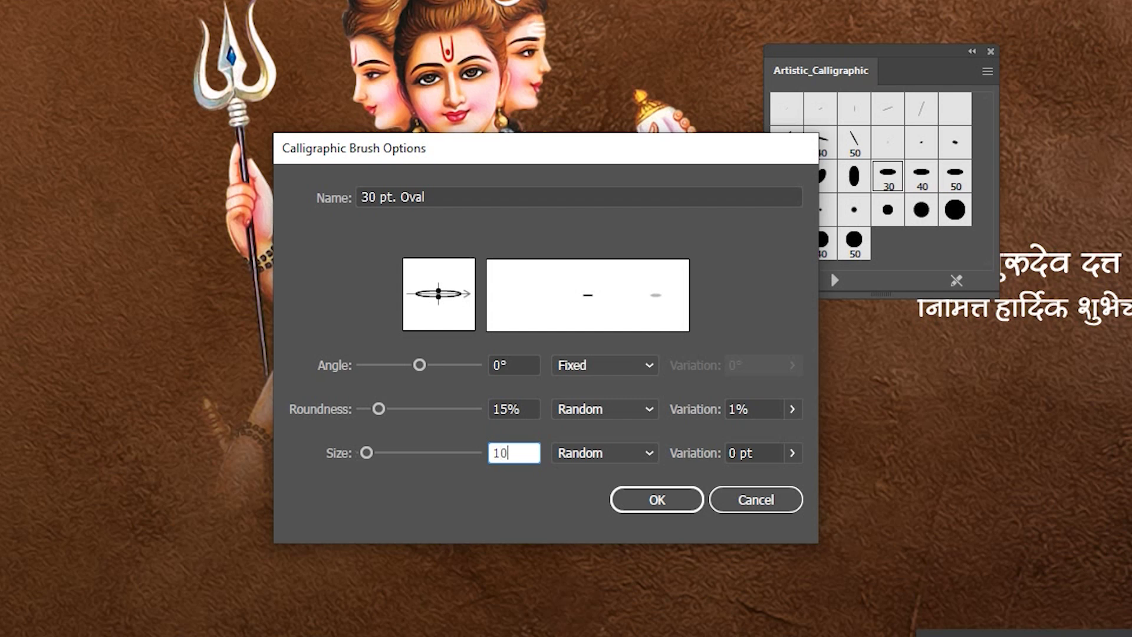
click(633, 411)
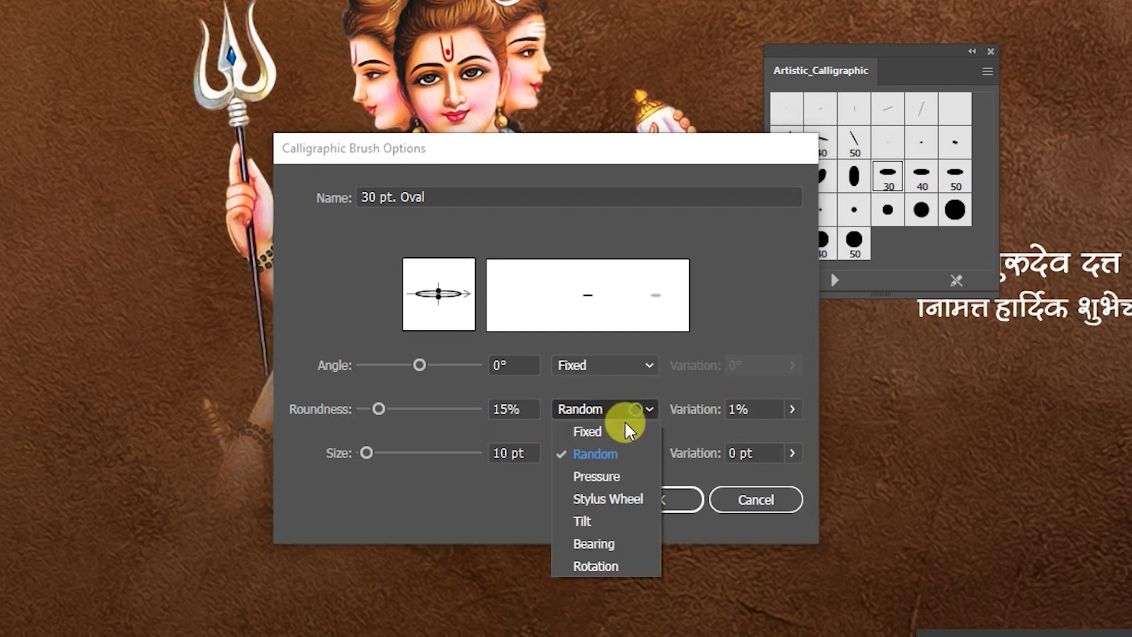
click(594, 433)
click(621, 454)
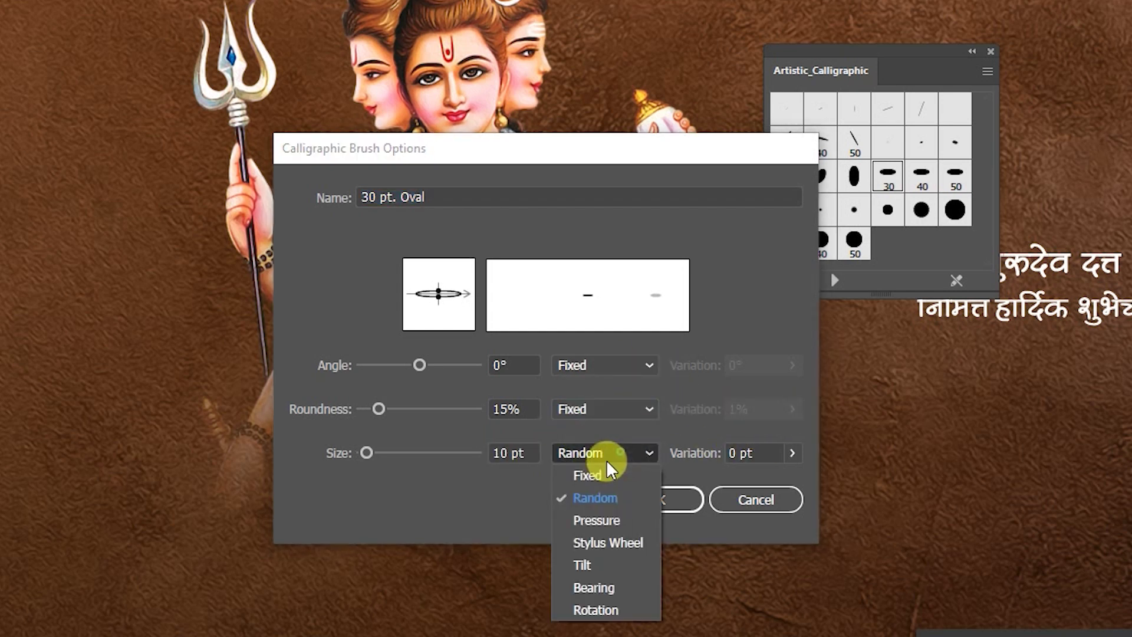
click(596, 471)
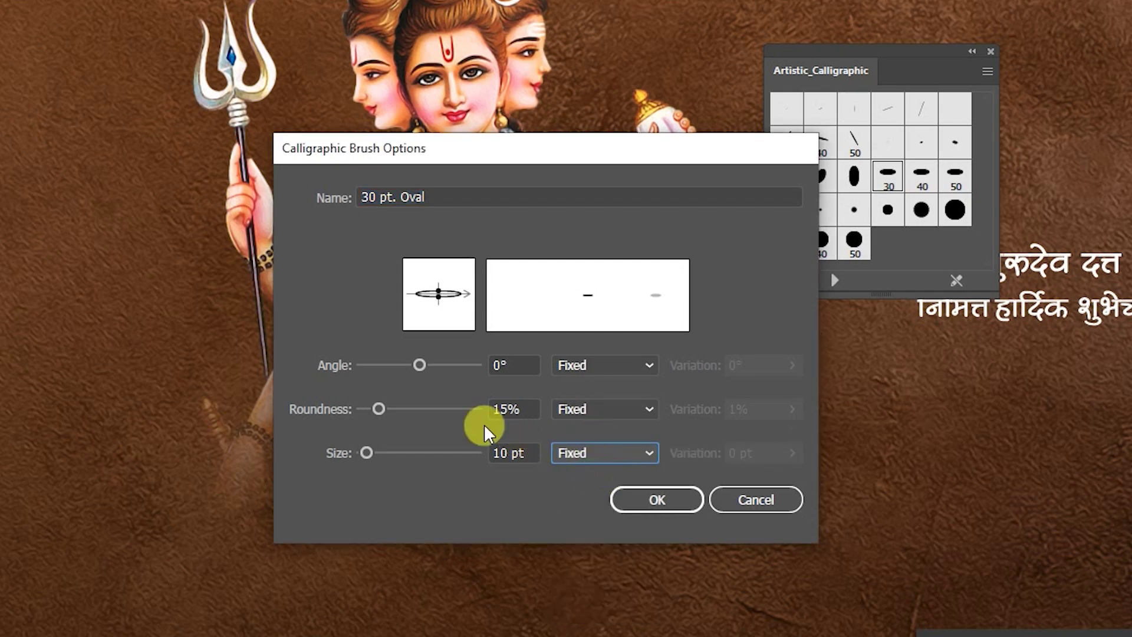
click(659, 501)
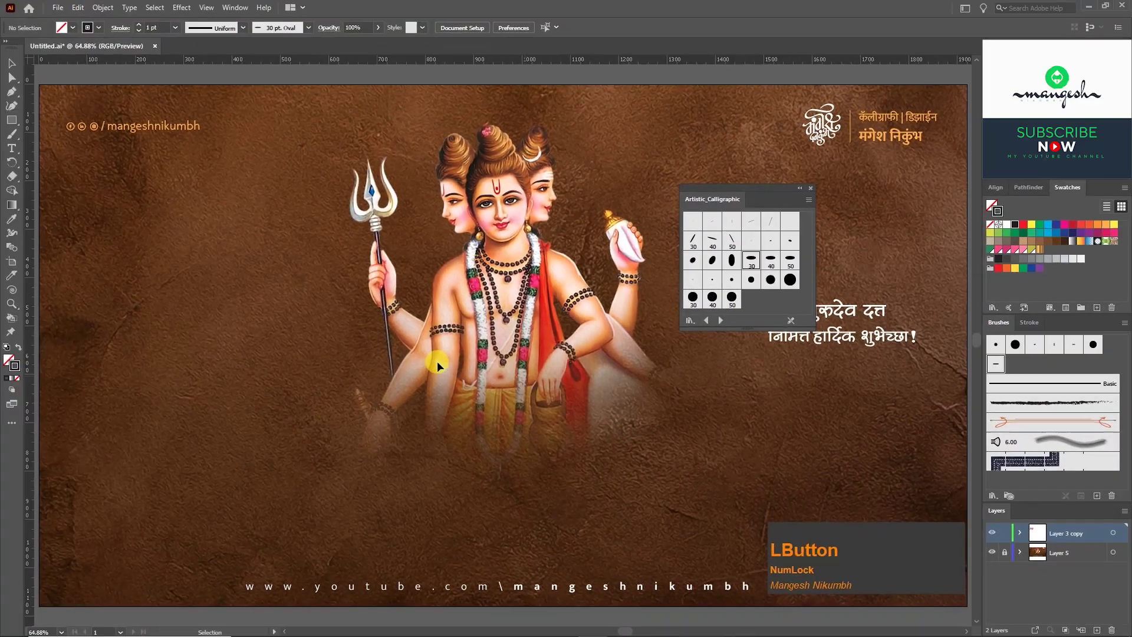
Step: Paint a vertical stroke about 200 px tall beside the figure, colour it light orange, set its weight to 3 pt and shift it lower
drag(213, 268, 214, 365)
key(v)
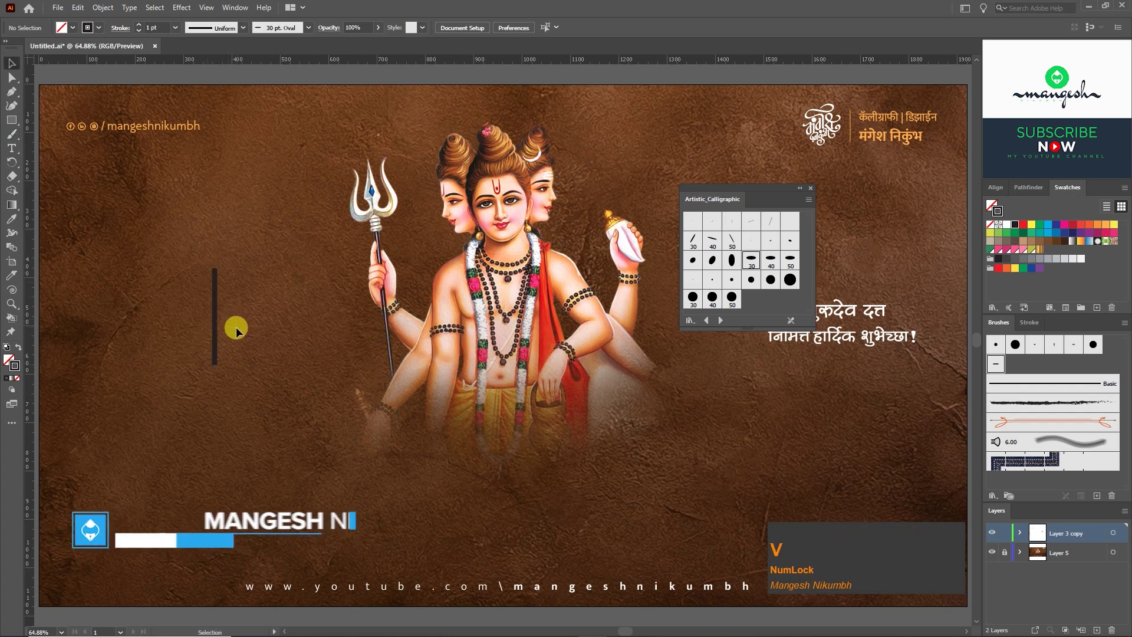
click(214, 295)
click(140, 25)
click(1101, 226)
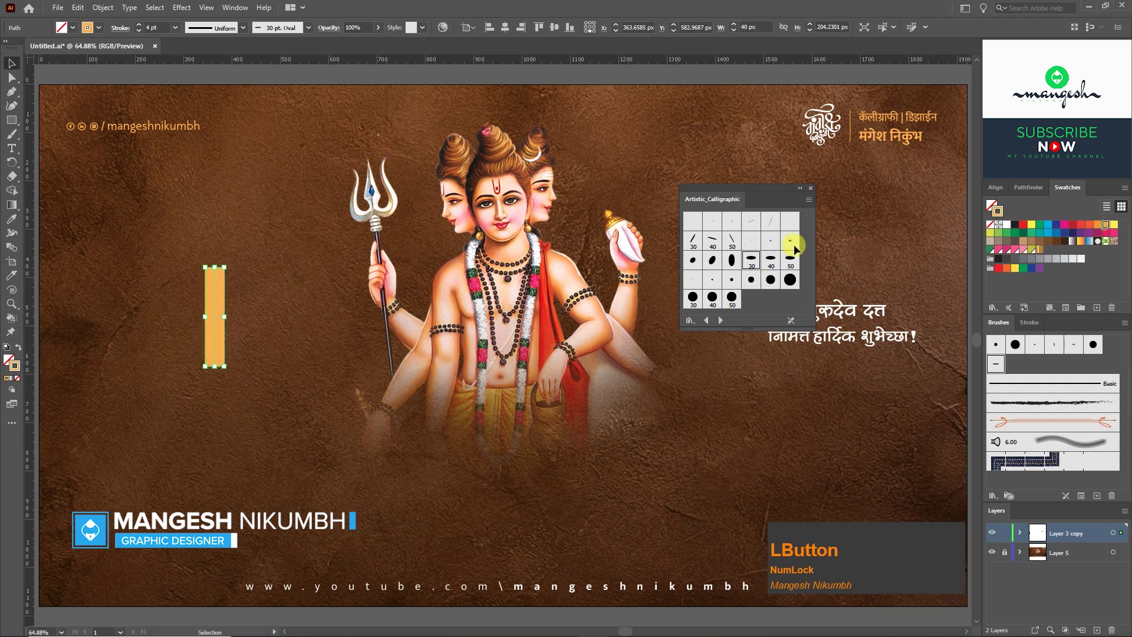
drag(231, 351, 235, 371)
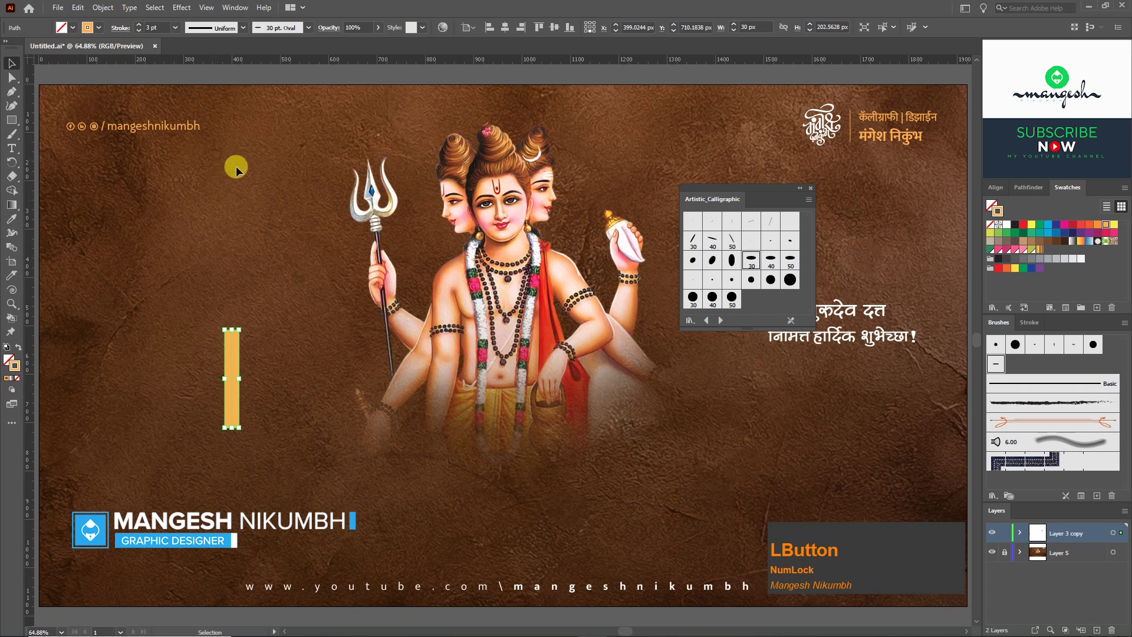
click(286, 383)
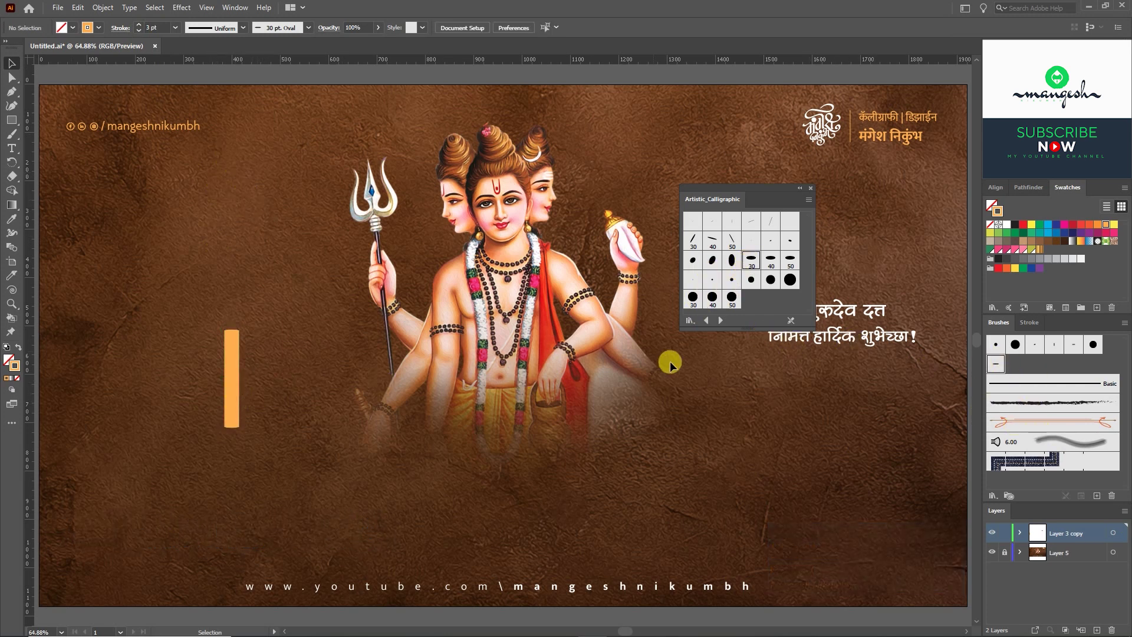
Step: Add the 20 pt. Oval brush from the library and set its roundness to 15% and size to 30 pt
click(733, 261)
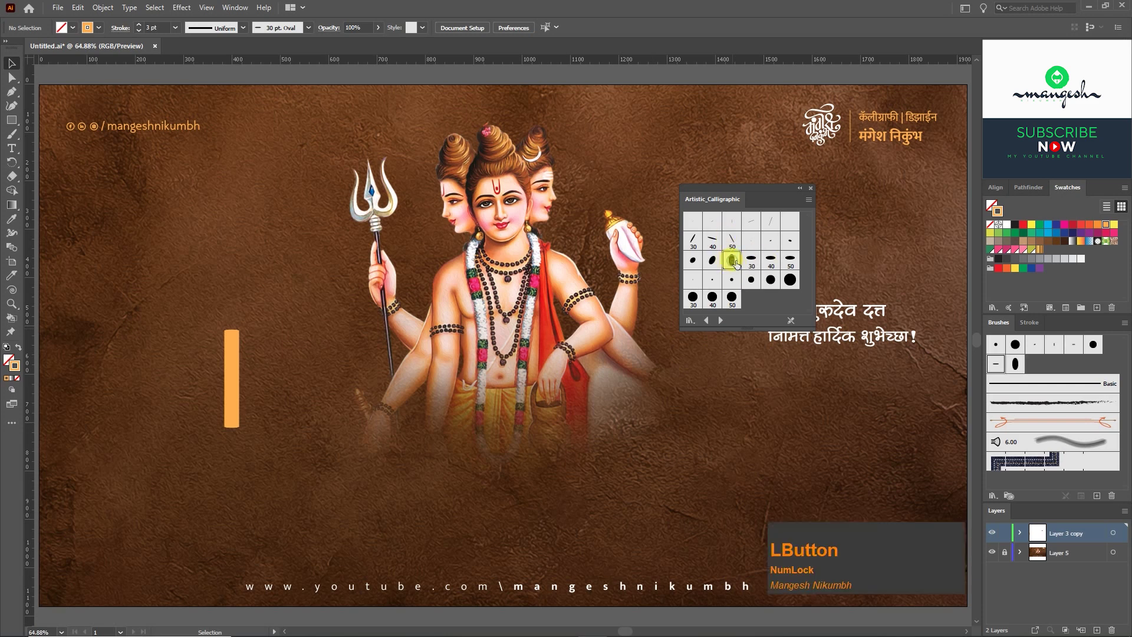
double_click(1005, 365)
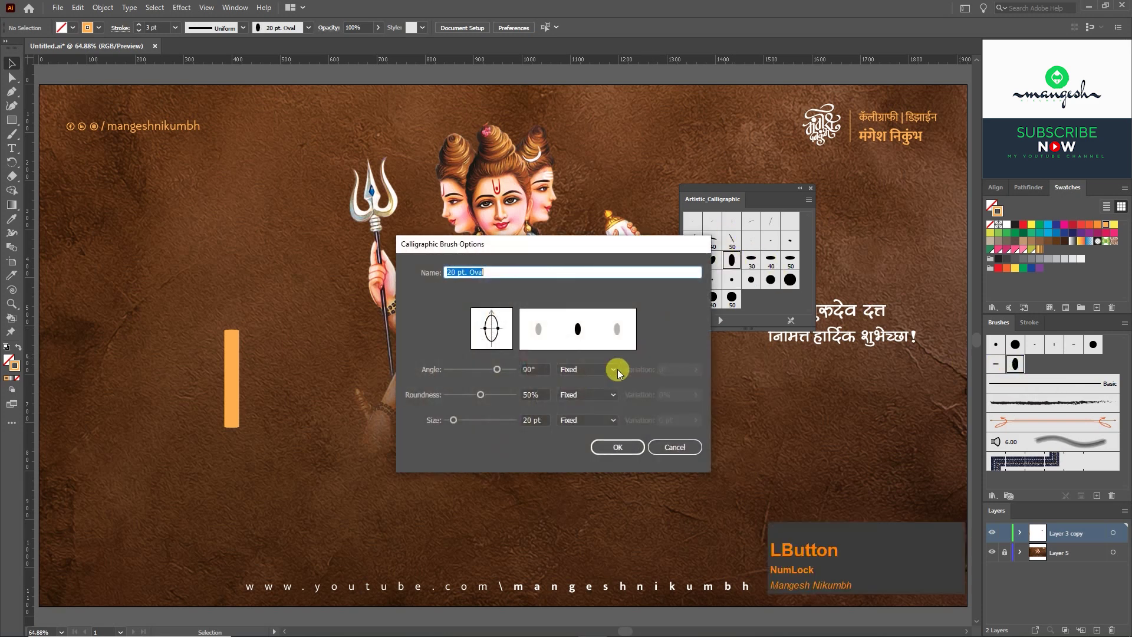
click(544, 394)
text(15)
key(Tab)
drag(542, 422, 415, 430)
text(30)
key(Tab)
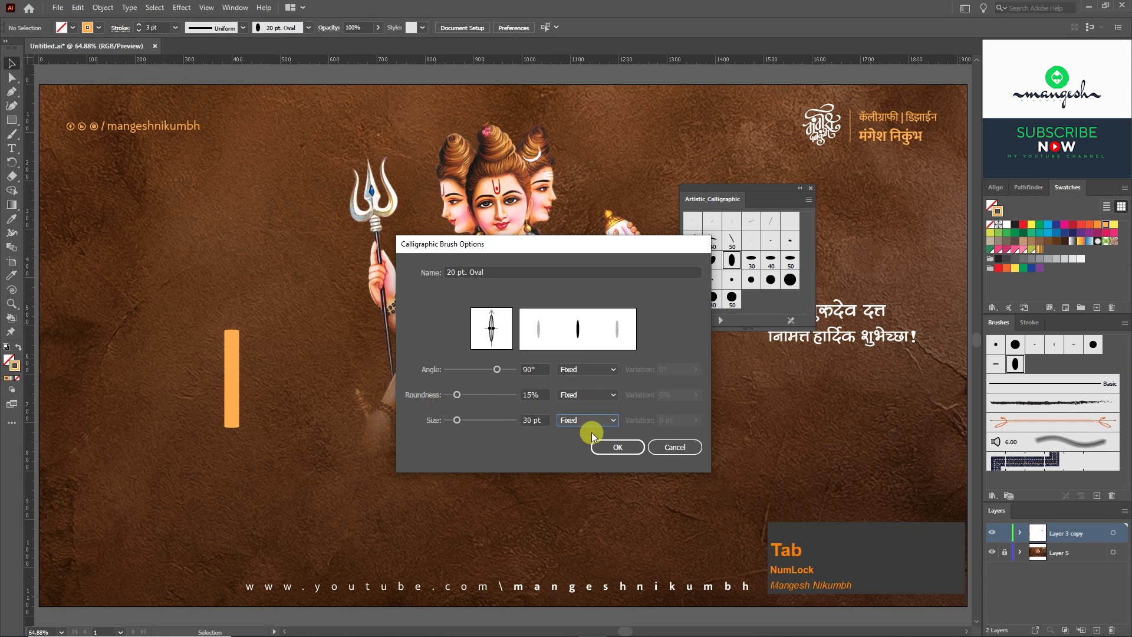
click(610, 448)
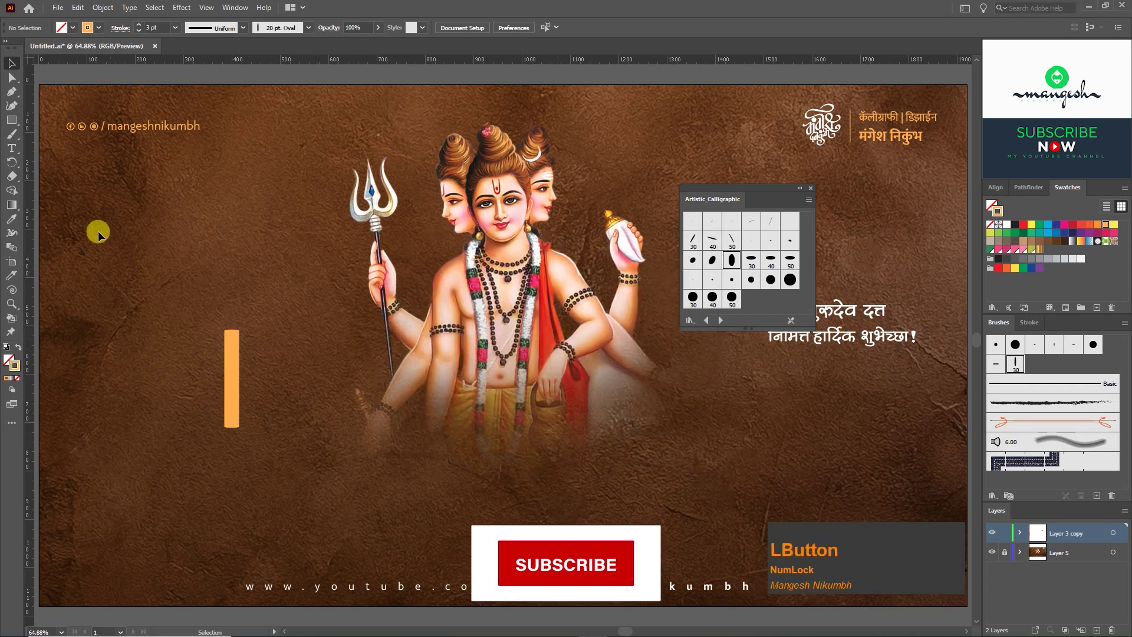
Step: Paint a vertical stroke about 260 px tall with the 20 pt. Oval brush, just right of the flat orange stroke
click(13, 137)
mouse_move(264, 307)
mouse_down()
mouse_move(263, 383)
mouse_move(252, 365)
mouse_up()
key(v)
click(310, 360)
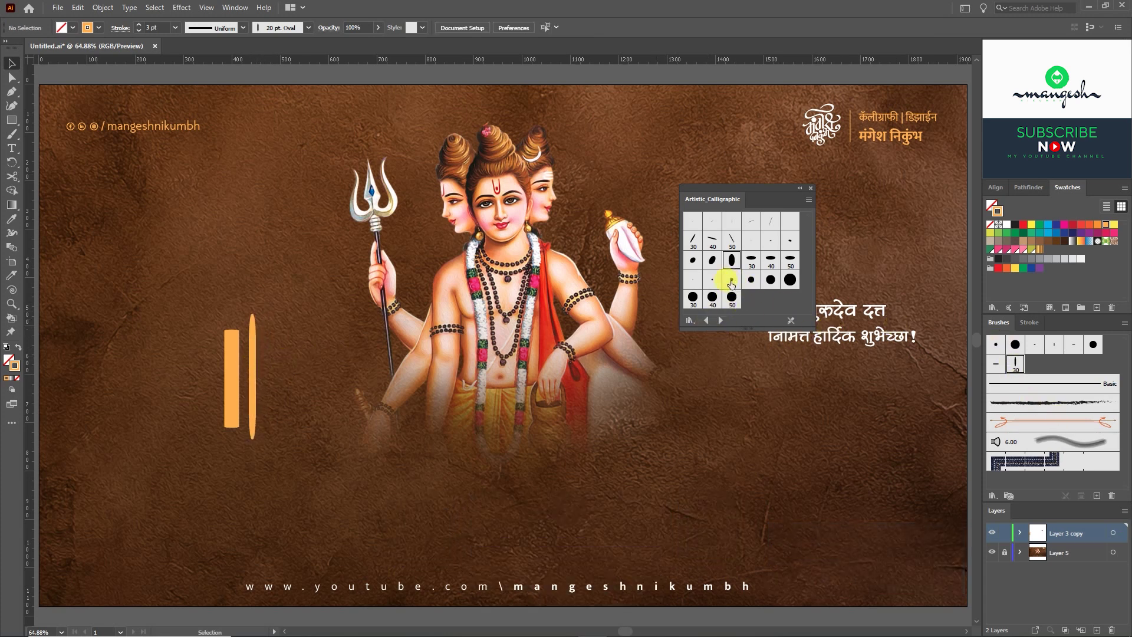
Step: Choose the 5 pt. Round brush with its existing options and paint a vertical stroke left of the flat orange stroke
click(732, 282)
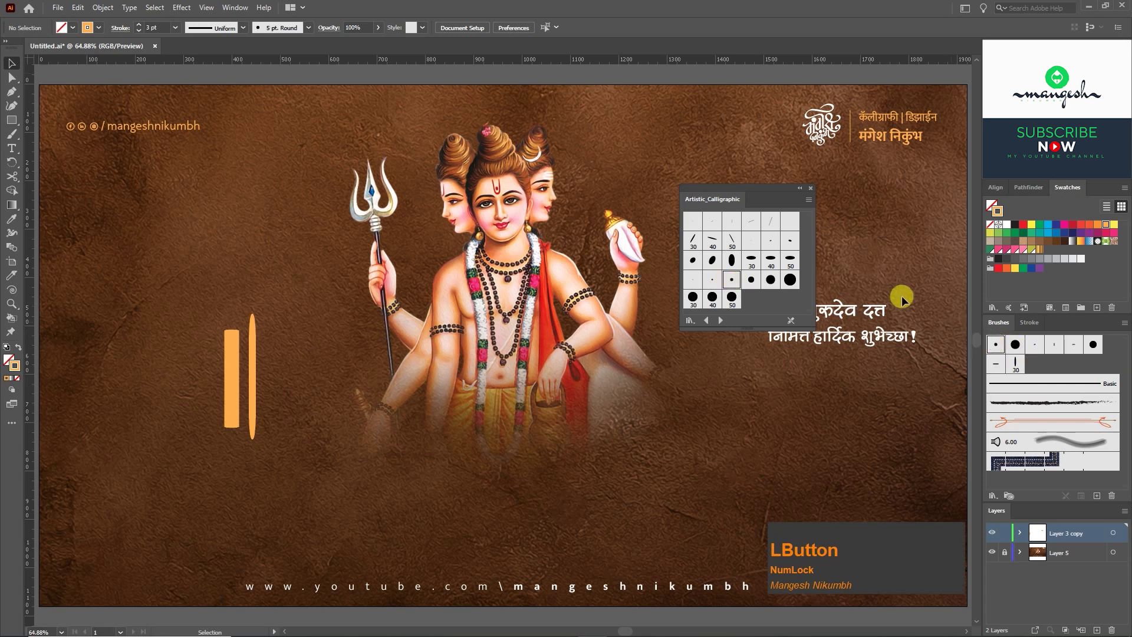
click(810, 189)
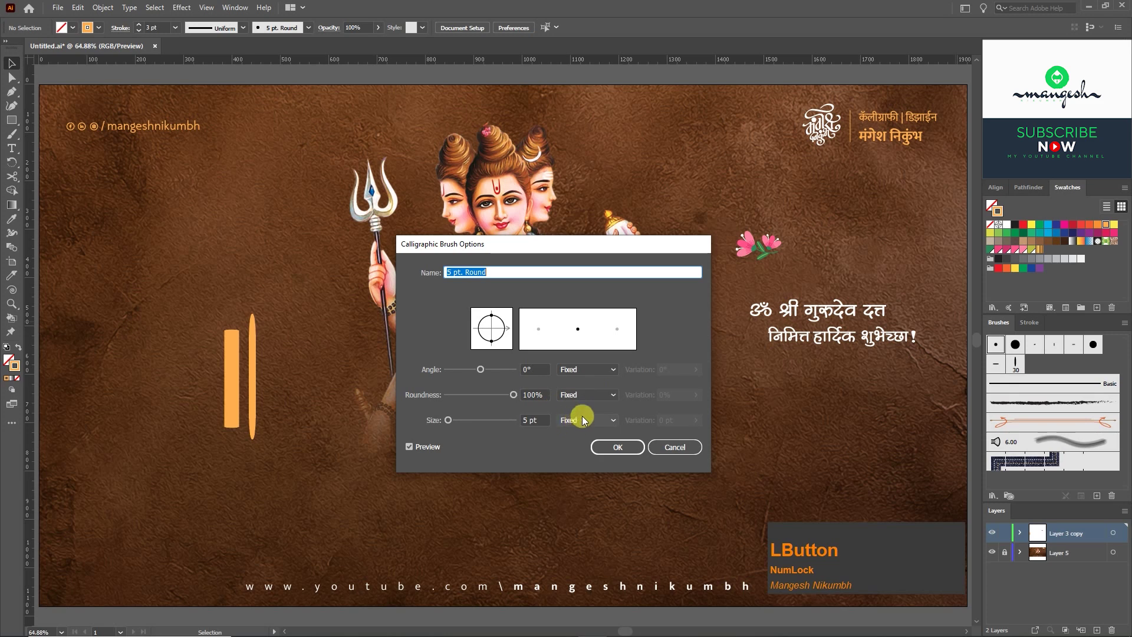
click(605, 447)
key(b)
drag(209, 339, 209, 420)
Step: Pick up the 20 pt. Oval brush from the pointed vertical stroke and paint a horizontal stroke about 842 px wide across the figure's base
ctrl+click(253, 369)
ctrl+click(293, 416)
mouse_move(264, 364)
mouse_down()
mouse_move(253, 362)
mouse_move(252, 329)
mouse_up()
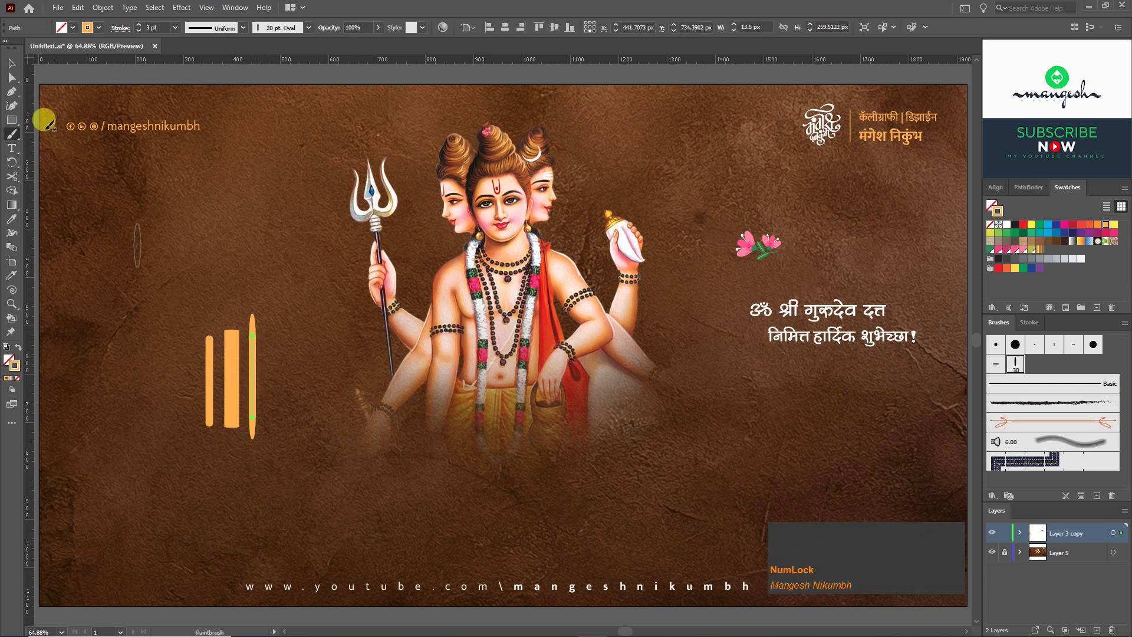
mouse_move(374, 435)
mouse_down()
mouse_move(410, 469)
mouse_move(728, 457)
mouse_up()
key(v)
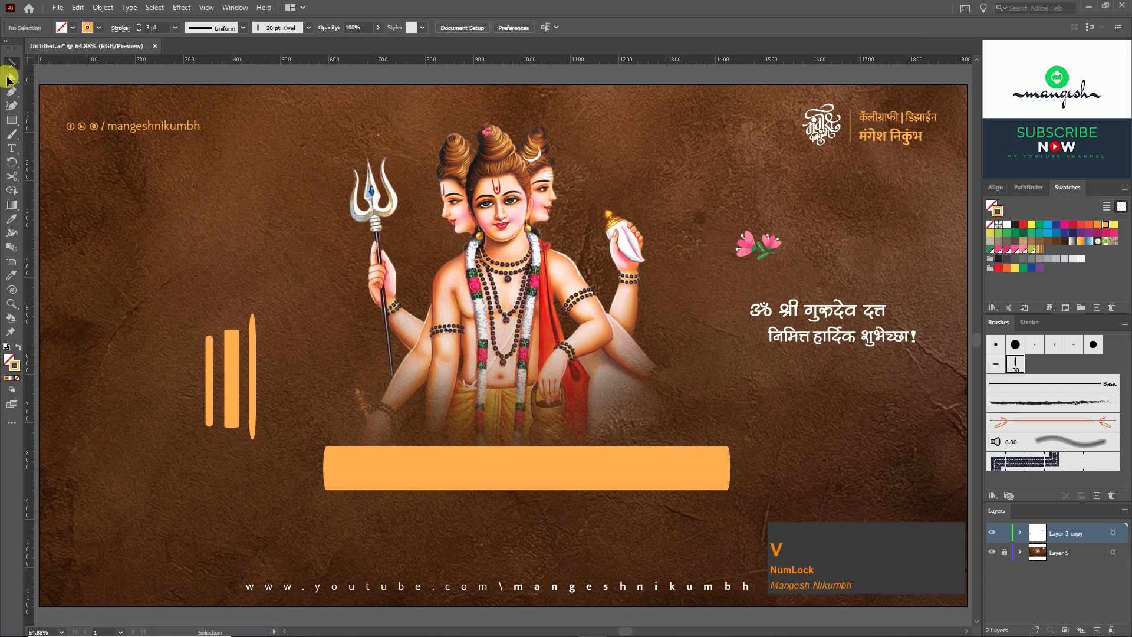
Step: Reduce the horizontal stroke's weight so it is 30 px thick and move it slightly up
click(10, 63)
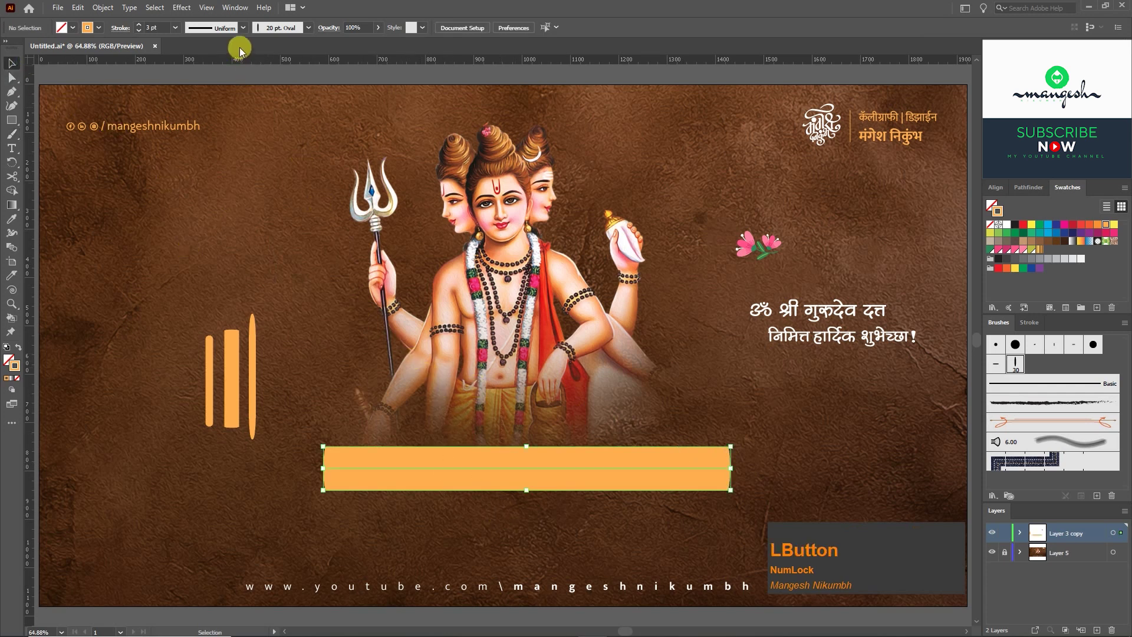
click(175, 27)
click(190, 79)
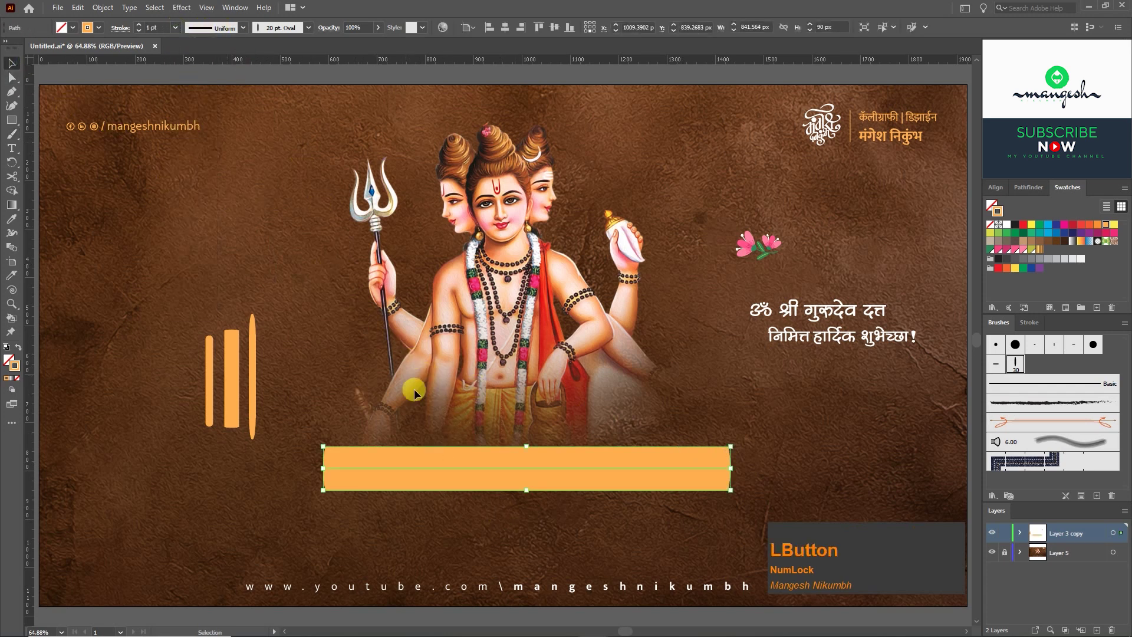
drag(487, 469, 488, 448)
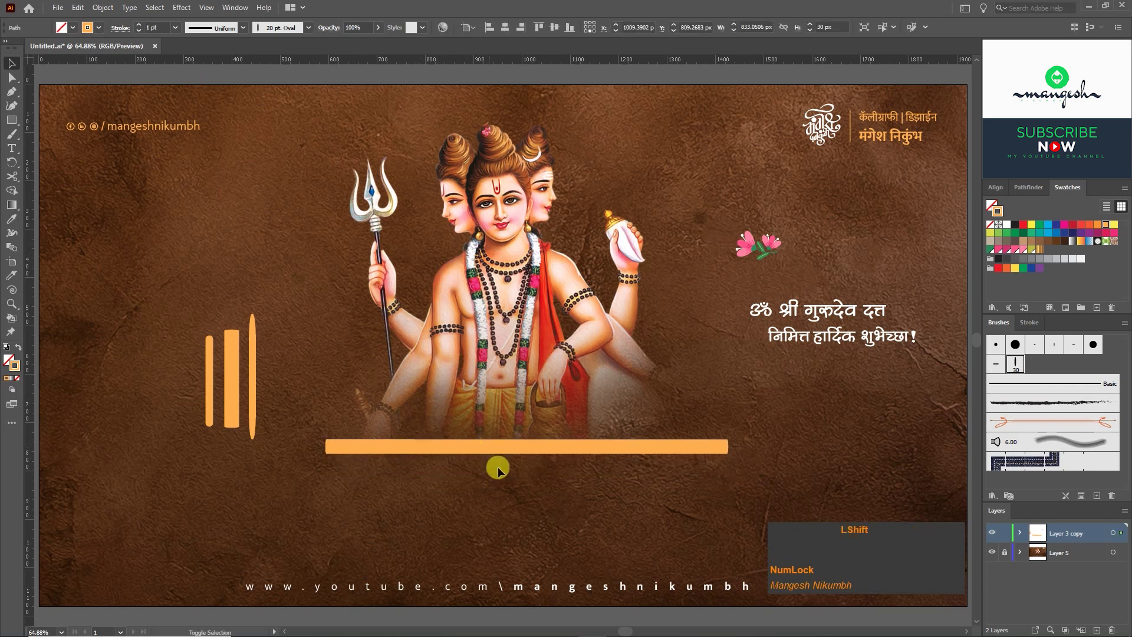
Step: Match the pointed vertical sample stroke to the appearance of the long horizontal bar with the Eyedropper
click(239, 387)
click(252, 380)
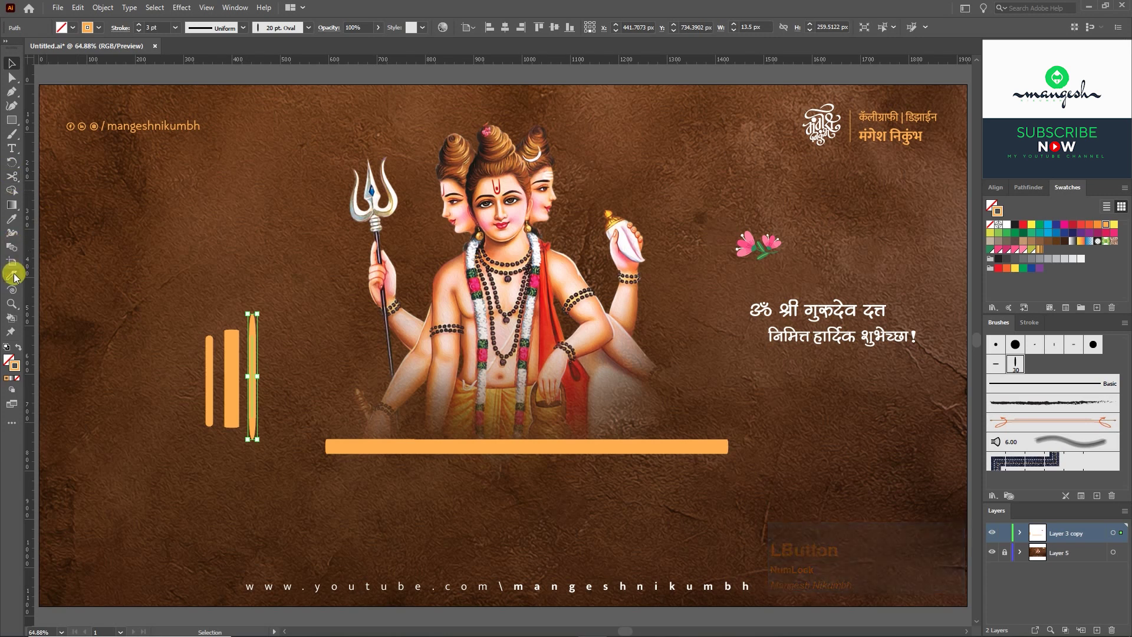
click(11, 219)
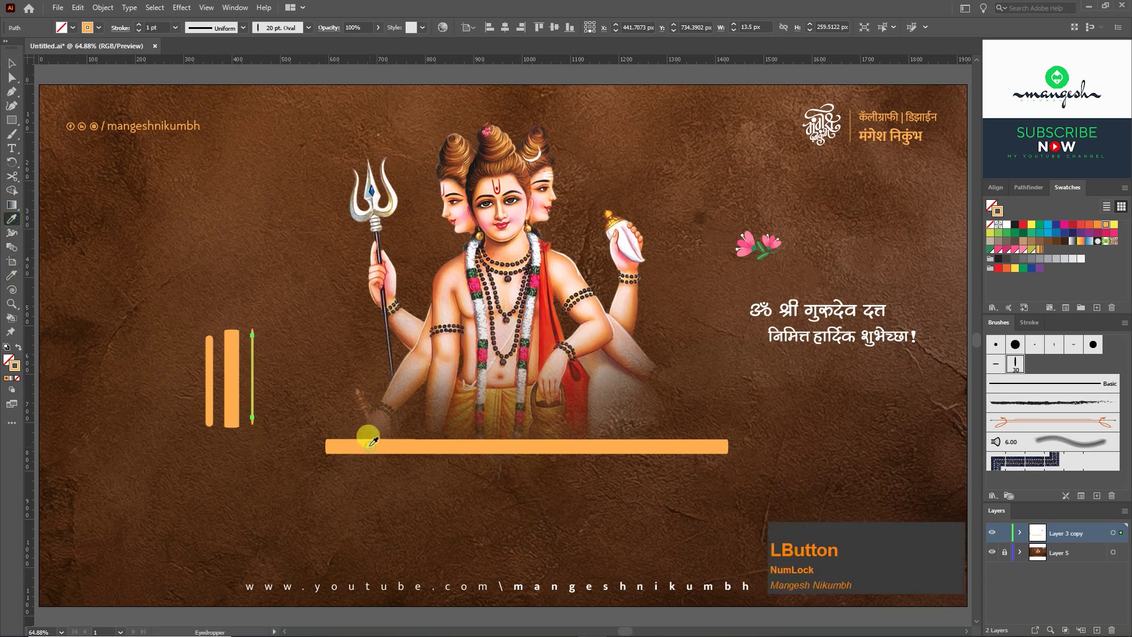
click(13, 67)
click(292, 337)
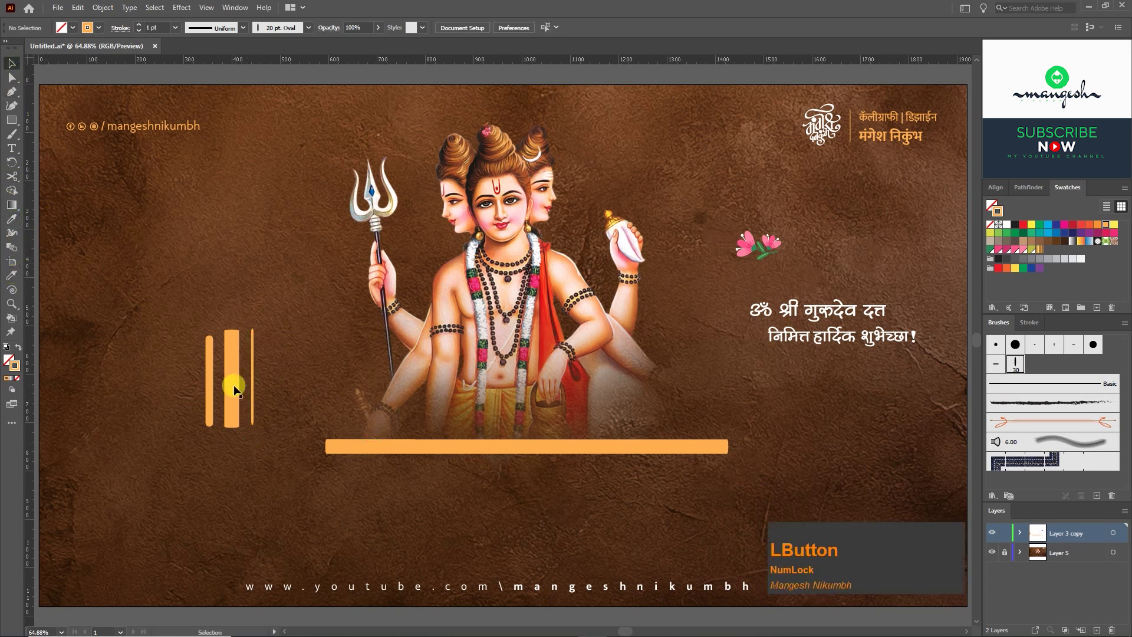
Step: Paint a vertical stem below the bar's left end with the 30 pt. Oval brush and place a copy beside it
click(246, 387)
click(12, 134)
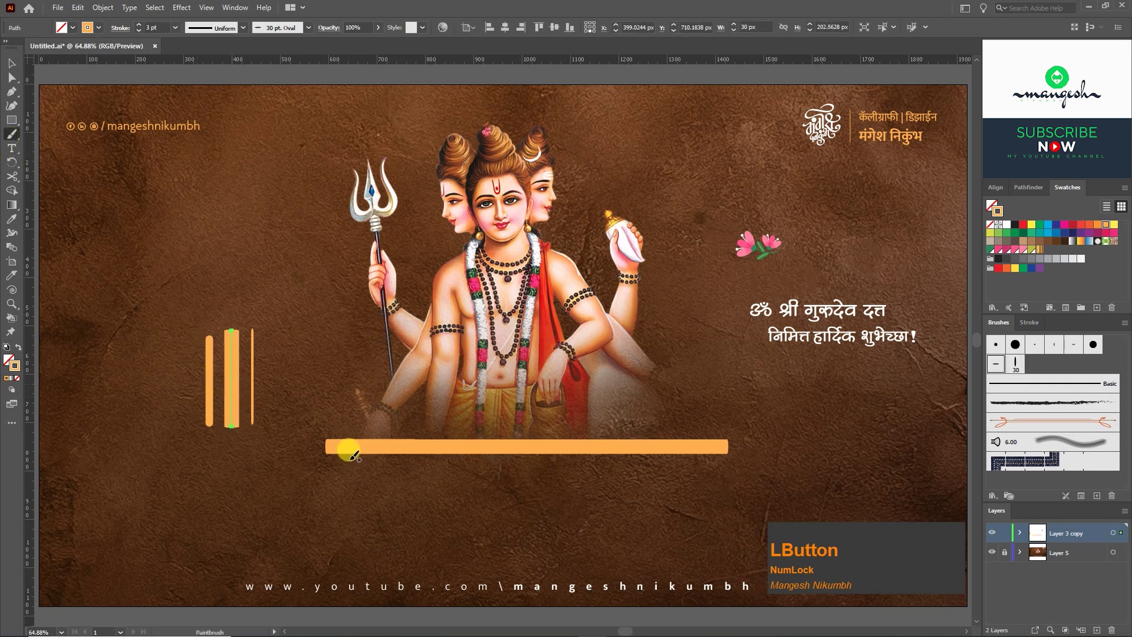
mouse_move(362, 447)
mouse_down()
mouse_move(358, 509)
mouse_move(387, 438)
mouse_move(345, 418)
mouse_up()
key(v)
key(a)
key(Down)
mouse_move(392, 469)
mouse_down()
mouse_move(361, 451)
mouse_move(381, 430)
mouse_move(397, 437)
mouse_up()
click(417, 435)
click(450, 443)
Step: Pick up the 5 pt. Round brush from the leftmost sample stroke and paint the tall loop of the श्र ending at the first stem
click(222, 334)
click(11, 134)
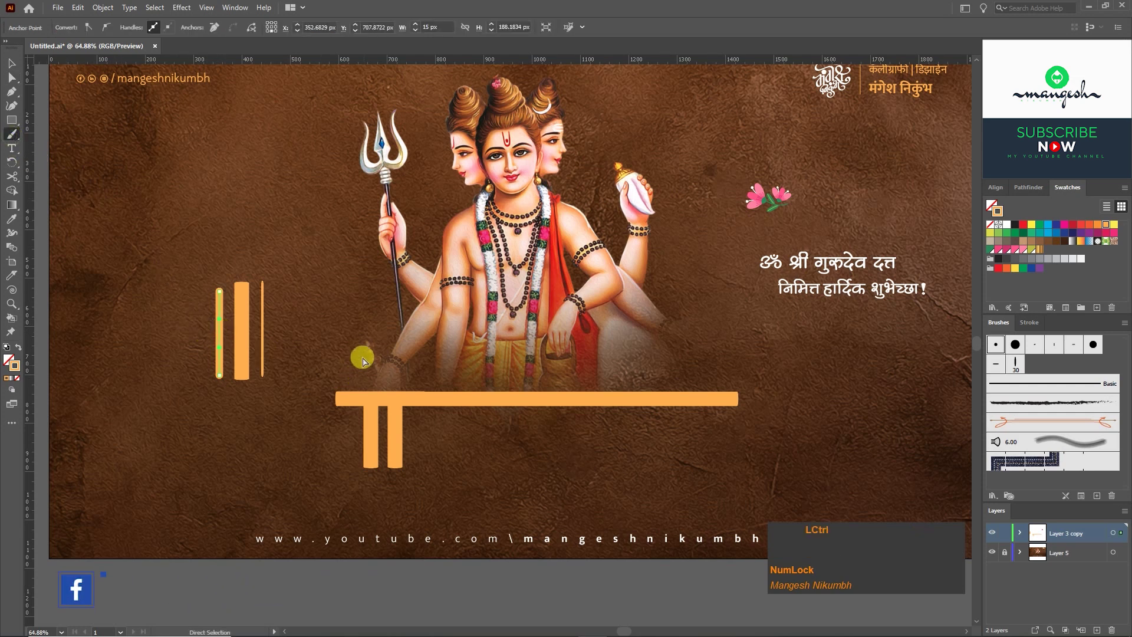
ctrl+click(363, 372)
drag(389, 397, 445, 385)
mouse_move(337, 401)
mouse_down()
mouse_move(396, 395)
mouse_move(369, 317)
mouse_move(366, 402)
mouse_move(410, 414)
mouse_up()
key(ctrl+z)
mouse_move(343, 396)
mouse_down()
mouse_move(405, 393)
mouse_move(396, 309)
mouse_move(373, 397)
mouse_move(404, 426)
mouse_up()
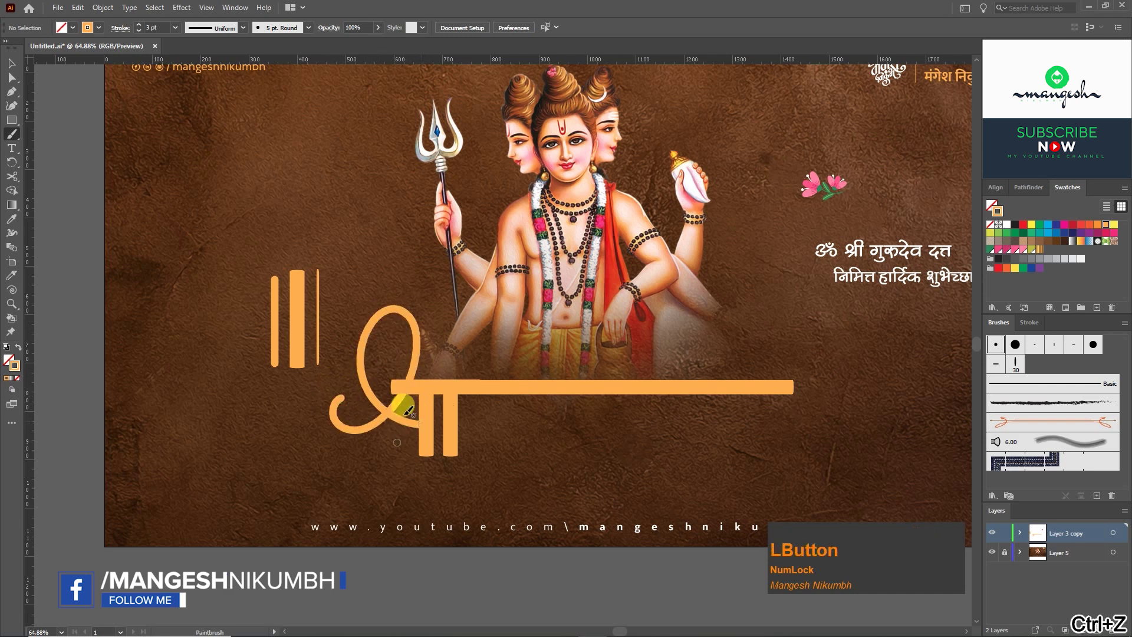
drag(387, 412, 383, 418)
drag(424, 305, 413, 302)
Step: Shift the horizontal bar right to the first stem and paint a curved tail sweeping left from that stem's foot
drag(399, 398, 395, 400)
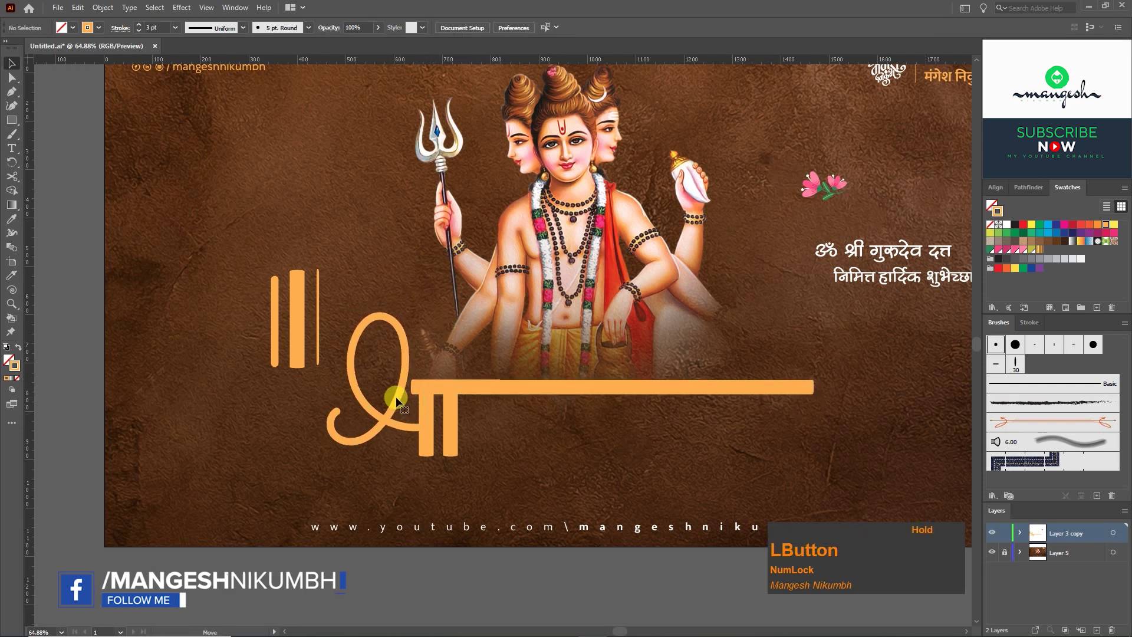
click(341, 374)
click(11, 135)
drag(416, 424, 373, 456)
key(ctrl+z)
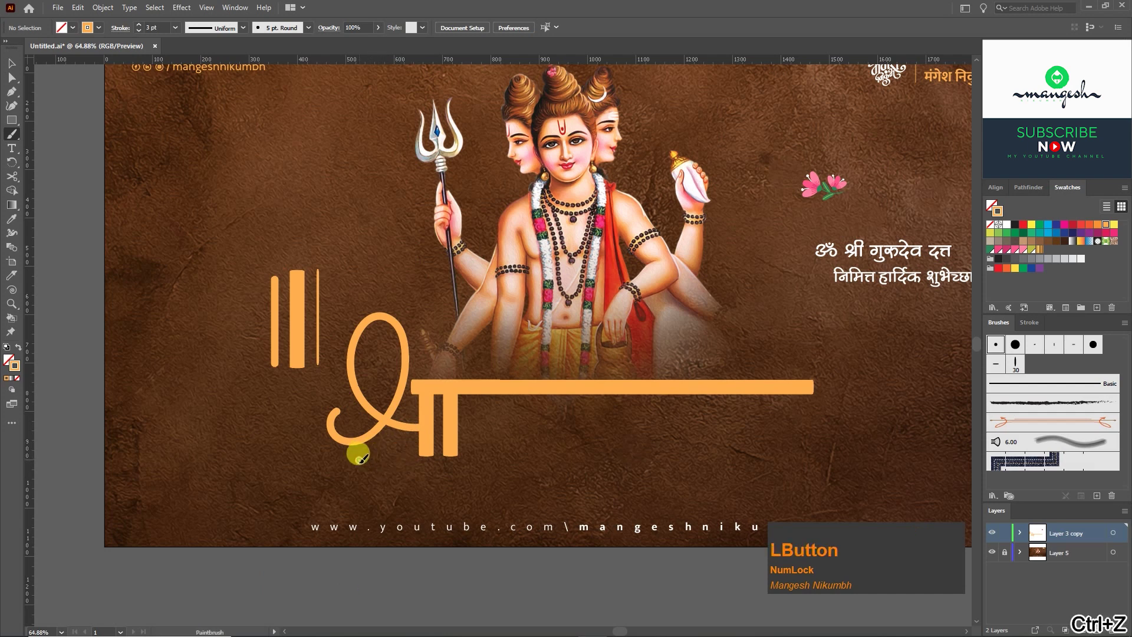
key(v)
Step: Paint the rounded curl of the ी above the bar over the two stems with the 5 pt. Round brush
key(space)
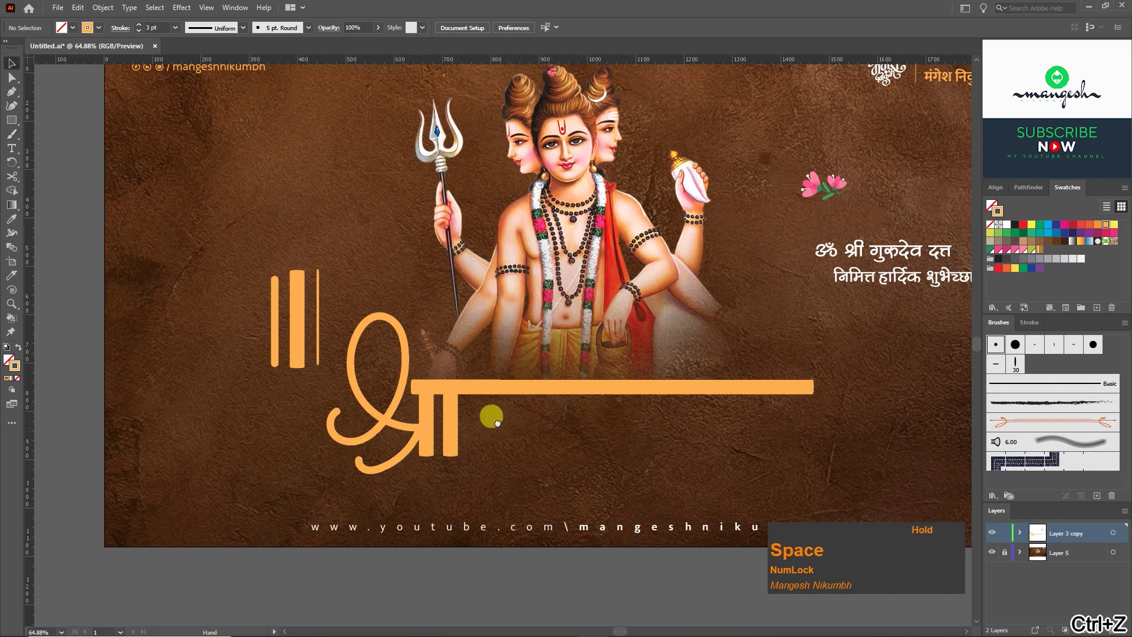
drag(496, 417, 419, 411)
key(ctrl+0)
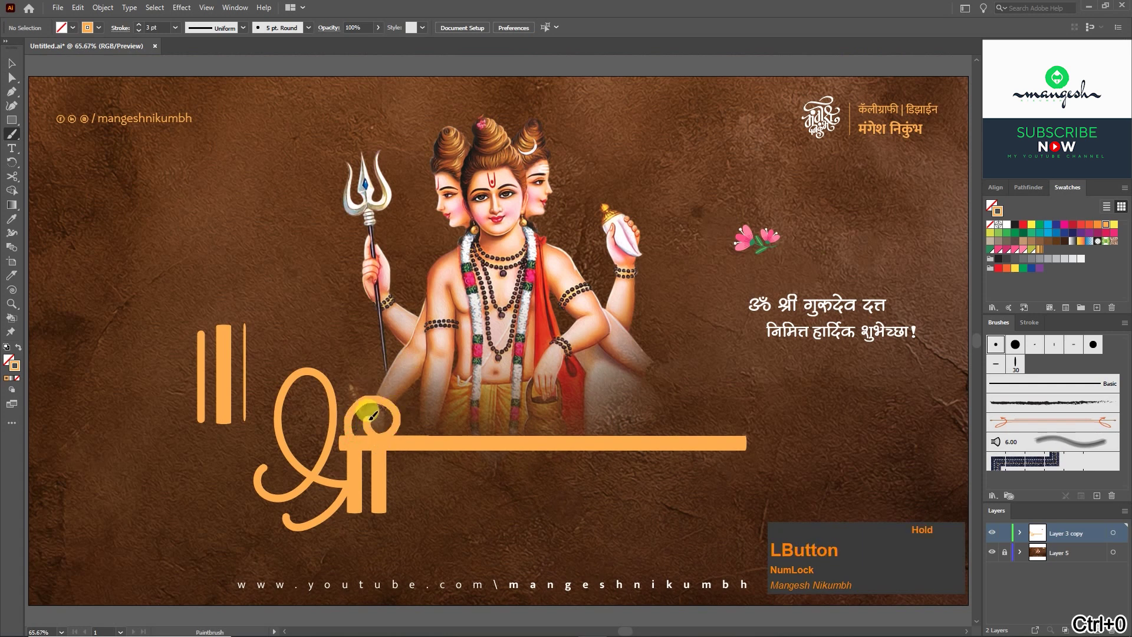
drag(371, 415, 370, 422)
key(space)
drag(430, 505, 446, 415)
key(ctrl+z)
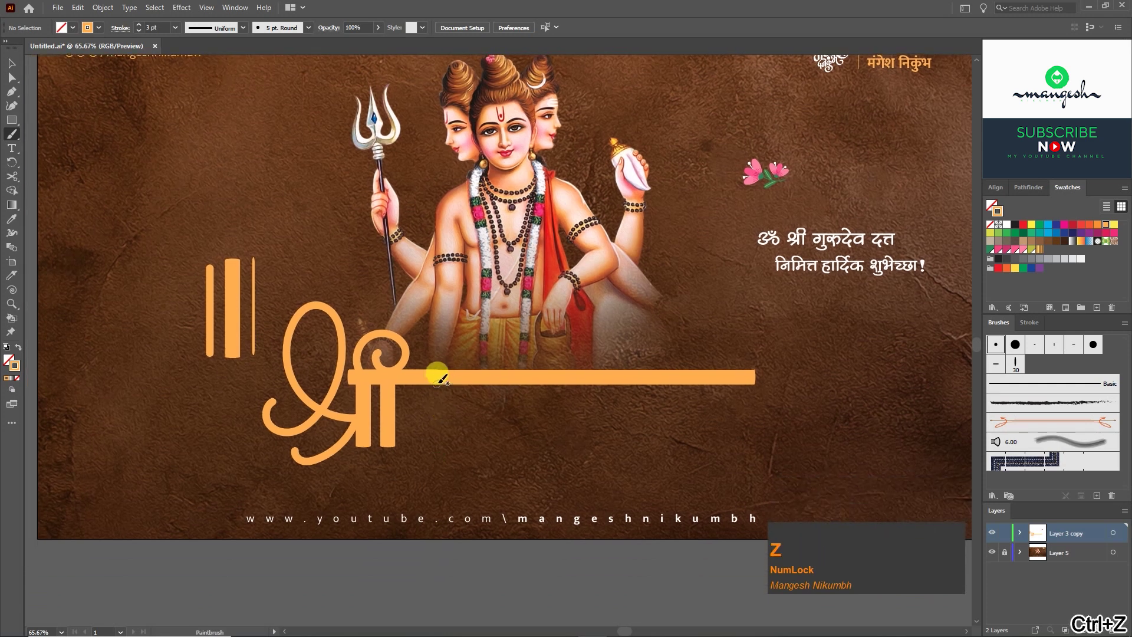
Step: Place a copy of the stem farther right beneath the bar and delete the trial stroke near it
mouse_move(451, 410)
mouse_down()
mouse_move(490, 518)
mouse_move(542, 464)
mouse_move(506, 464)
mouse_move(346, 410)
mouse_move(469, 409)
mouse_up()
key(space)
key(v)
click(488, 466)
key(v)
click(493, 458)
key(Delete)
Step: Paint the द after the श्री with a long tail sweeping below the stem and curling up on the right
key(b)
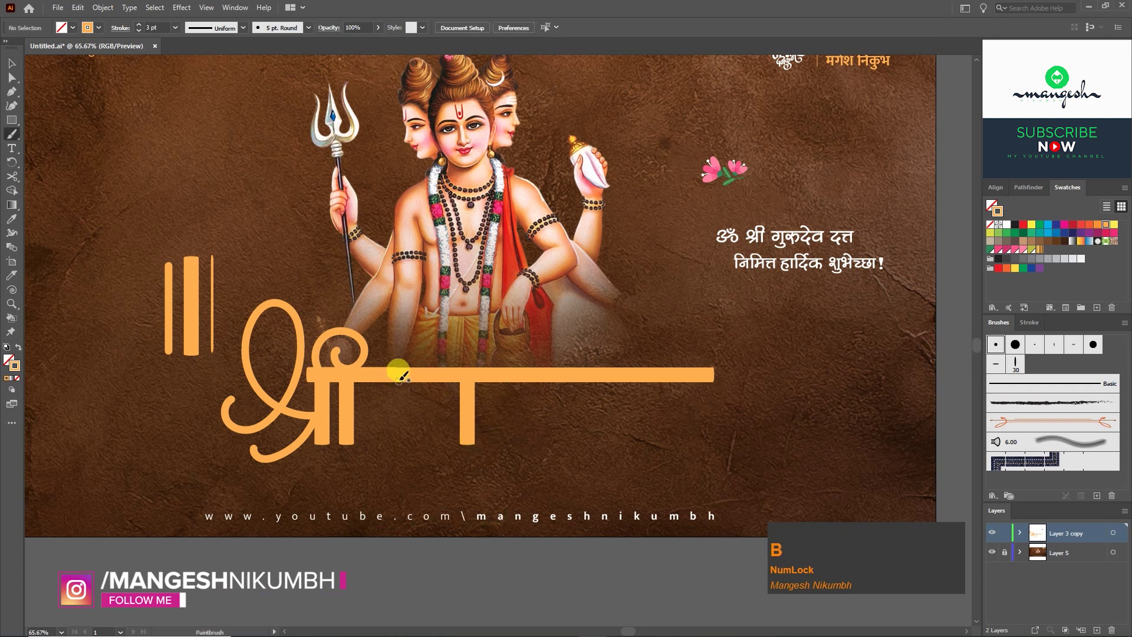
drag(396, 374, 374, 396)
mouse_move(413, 482)
mouse_down()
mouse_move(523, 505)
mouse_move(547, 449)
mouse_move(490, 453)
mouse_up()
Step: Move the separate stem left next to the द and paint the curved arm of the त्त against it
key(v)
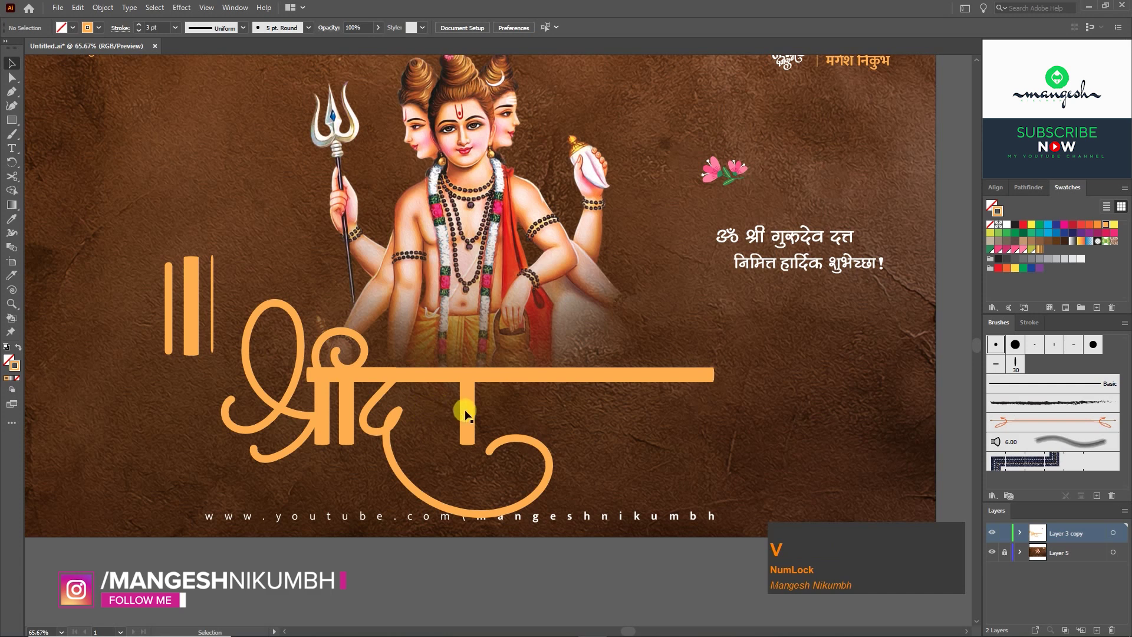
mouse_move(475, 401)
mouse_down()
mouse_move(456, 379)
mouse_move(425, 402)
mouse_move(426, 447)
mouse_up()
key(b)
click(996, 344)
key(ctrl+z)
Step: Reshape the short arm of the त्त so that it extends farther left toward the द
key(v)
key(ctrl+equal)
click(434, 450)
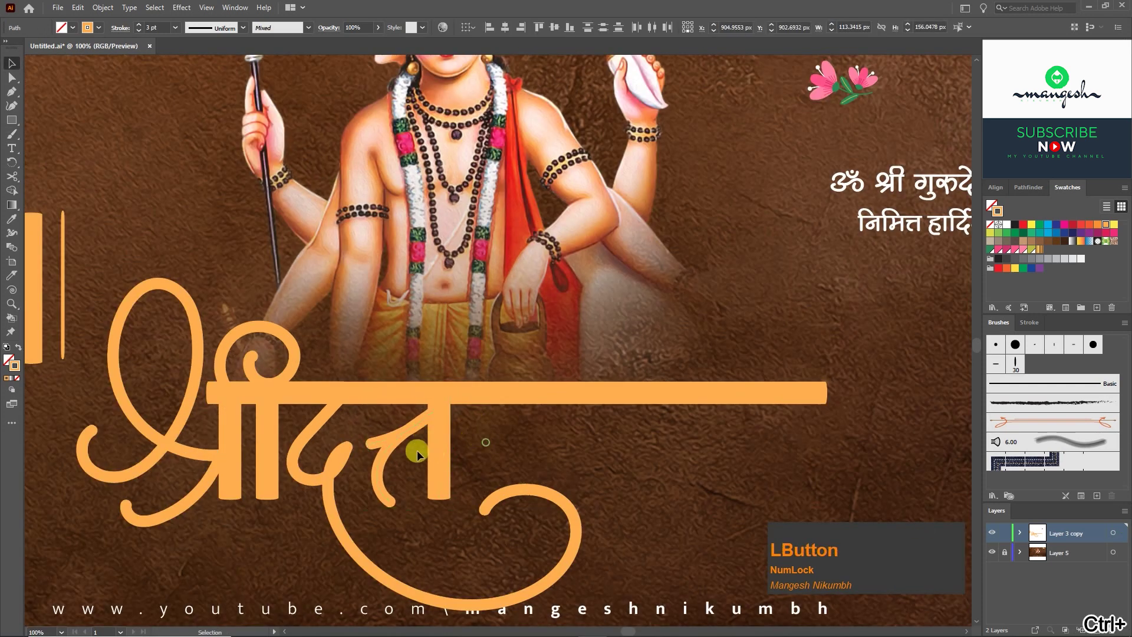
key(a)
click(386, 432)
key(space)
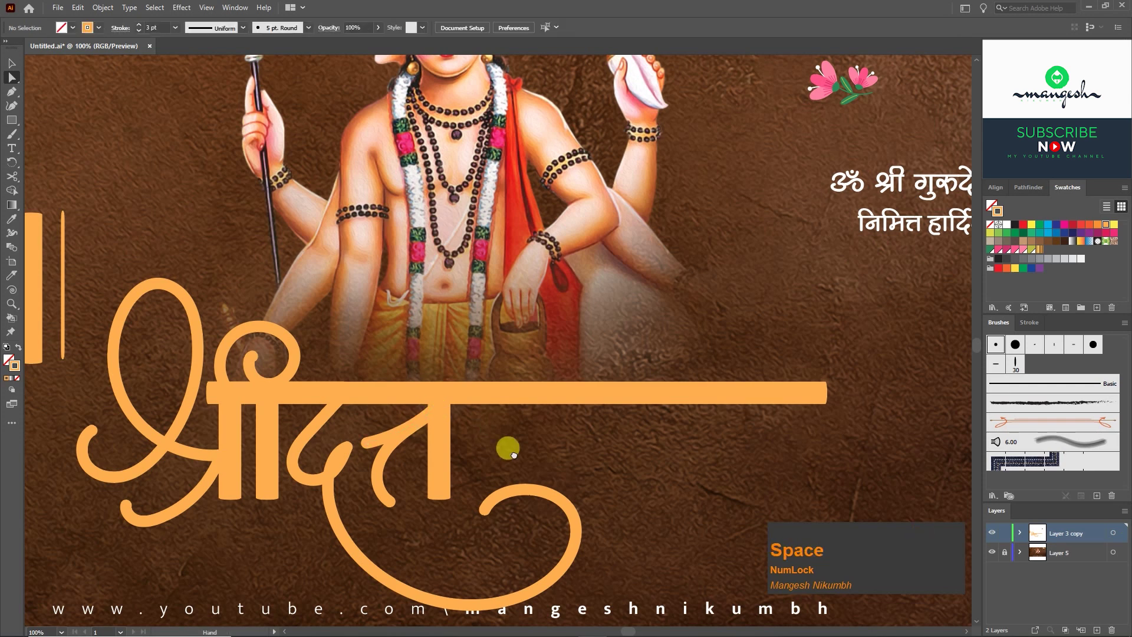
Step: Copy the त्त stem to the right beneath the bar and delete the द stroke with its long tail
drag(513, 464, 508, 444)
key(ctrl+minus)
key(ctrl+minus)
key(ctrl+equal)
drag(523, 406, 490, 402)
key(v)
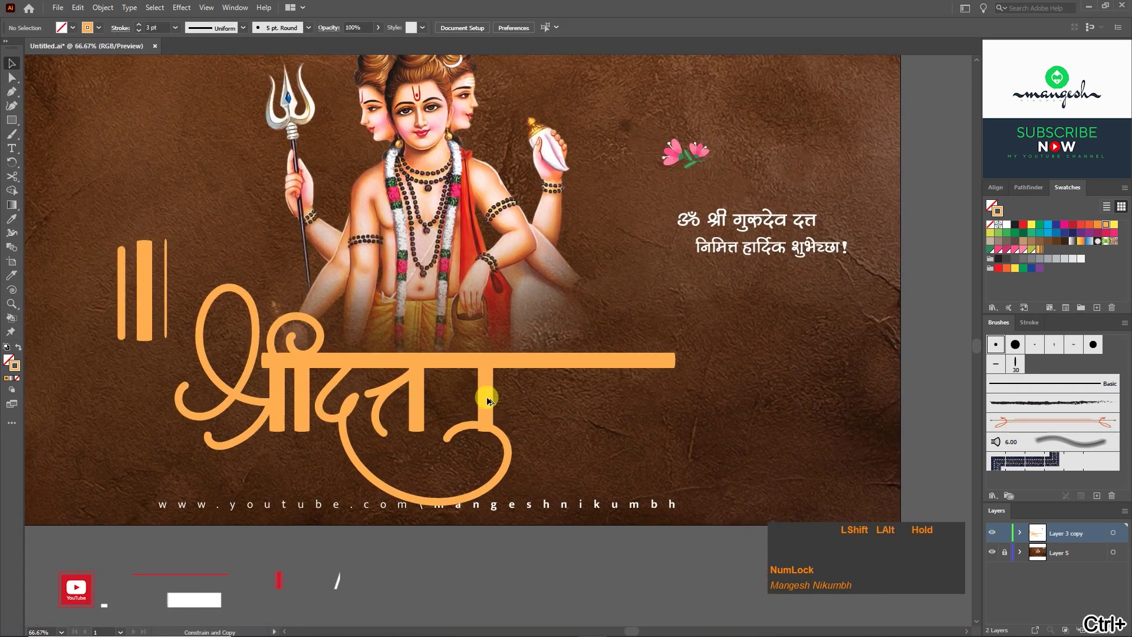
click(506, 450)
key(Delete)
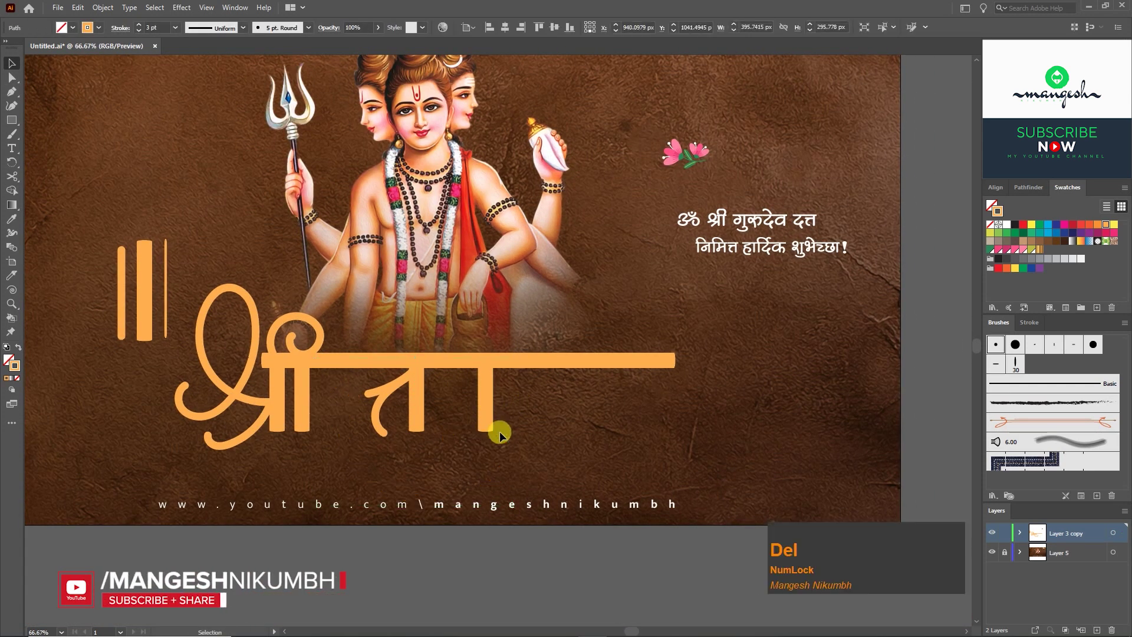
Step: Paint the curved body of the ज against the new stem with the 5 pt. Round brush and nudge the stem right
key(b)
ctrl+click(380, 412)
ctrl+click(437, 395)
drag(483, 370, 463, 382)
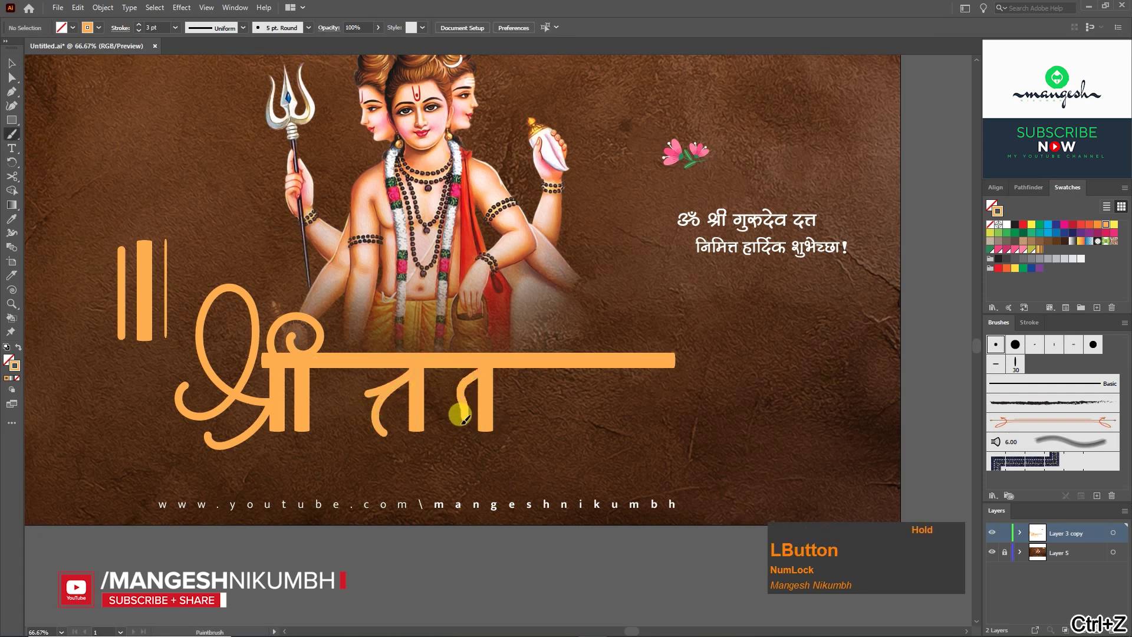
key(v)
drag(517, 425, 462, 402)
key(Right)
key(Right)
key(Right)
key(Right)
key(Right)
key(Right)
key(Right)
key(Right)
key(Right)
key(Right)
key(Right)
key(Right)
click(529, 402)
Step: Repaint the द between श्री and त्त with a tail sweeping below the त्त and curling up under the ज
key(b)
mouse_move(354, 361)
mouse_down()
mouse_move(356, 389)
mouse_move(414, 495)
mouse_move(436, 441)
mouse_up()
key(ctrl+z)
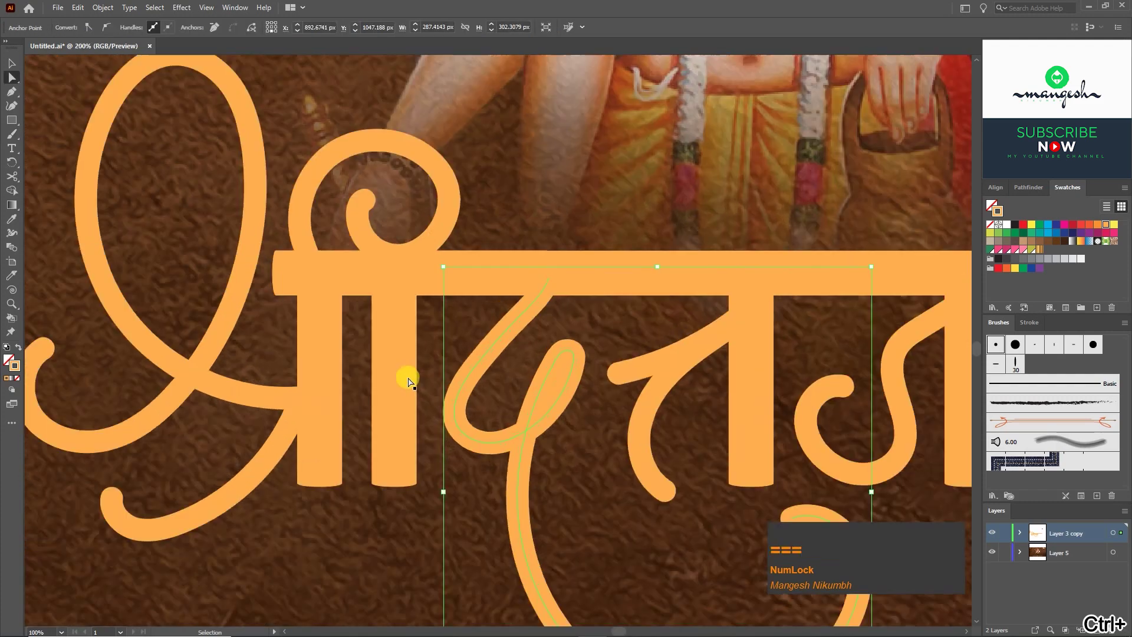
Step: Clean up the top of the द by removing extra anchor points and repositioning its upper end under the bar
click(446, 372)
drag(446, 374, 435, 391)
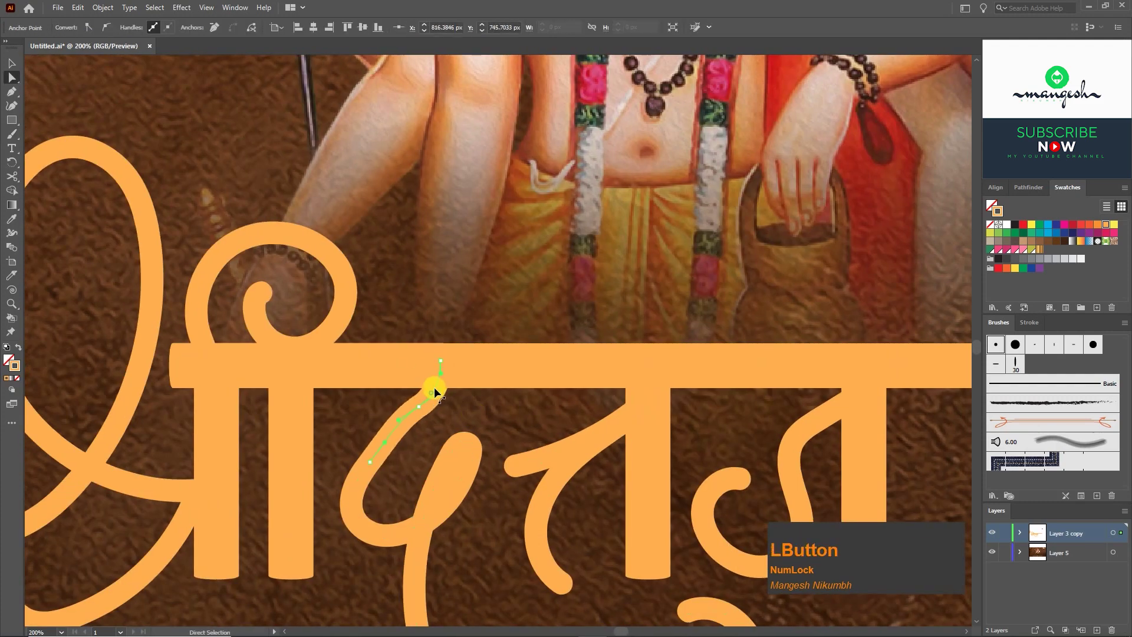
drag(453, 434, 420, 339)
key(a)
key(minus)
key(a)
key(minus)
click(427, 352)
key(a)
drag(422, 360, 415, 380)
click(457, 348)
key(ctrl+minus)
key(ctrl+minus)
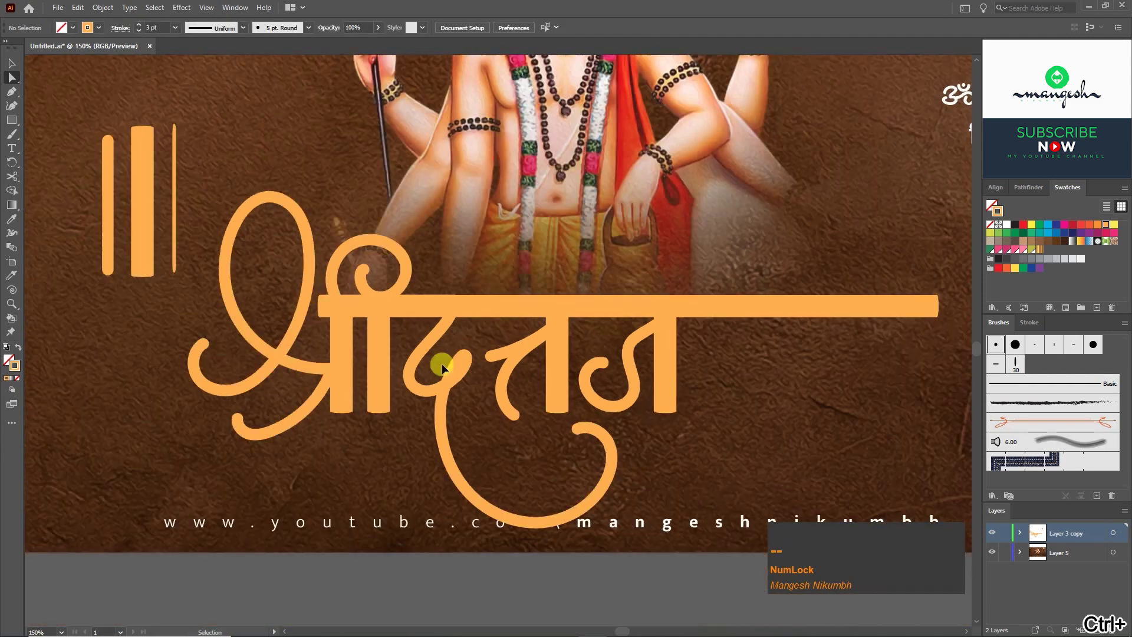
Step: Smooth the long tail of the द by deleting a surplus anchor point and adjusting its curve handles
key(ctrl+minus)
click(412, 426)
key(minus)
click(346, 469)
click(413, 392)
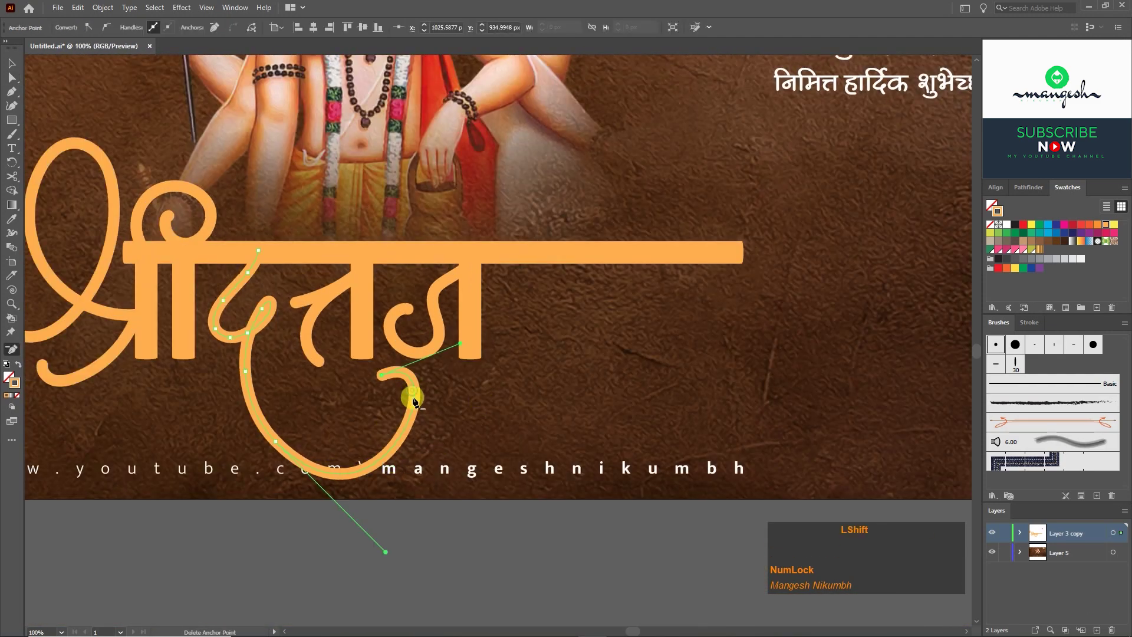
key(ctrl+z)
click(276, 441)
key(a)
drag(450, 469, 439, 473)
drag(254, 518, 255, 508)
click(428, 394)
Step: Nudge the त्त and ज strokes slightly left to tighten the letter spacing
key(ctrl+minus)
drag(413, 345, 403, 405)
key(ctrl+equal)
key(v)
click(347, 401)
key(Left)
key(Left)
click(454, 394)
key(Left)
click(496, 399)
Step: Copy the ज stem to the right and paint the curved body of the य against it with the 5 pt. Round brush
key(ctrl+minus)
mouse_move(477, 376)
mouse_down()
mouse_move(479, 405)
mouse_move(541, 410)
mouse_up()
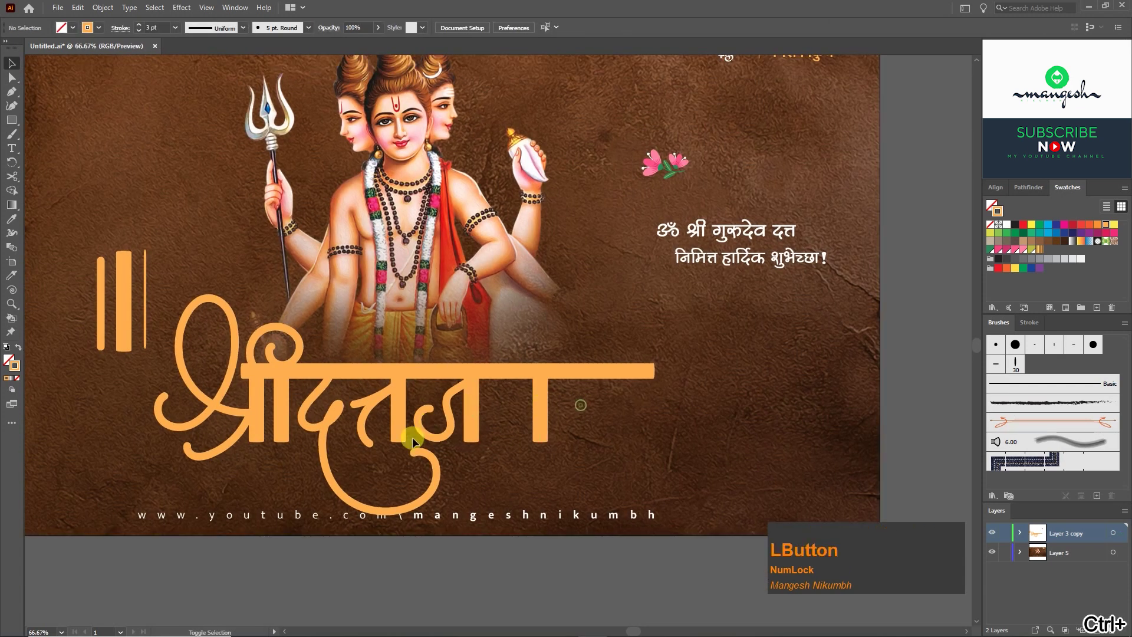
click(419, 456)
click(13, 135)
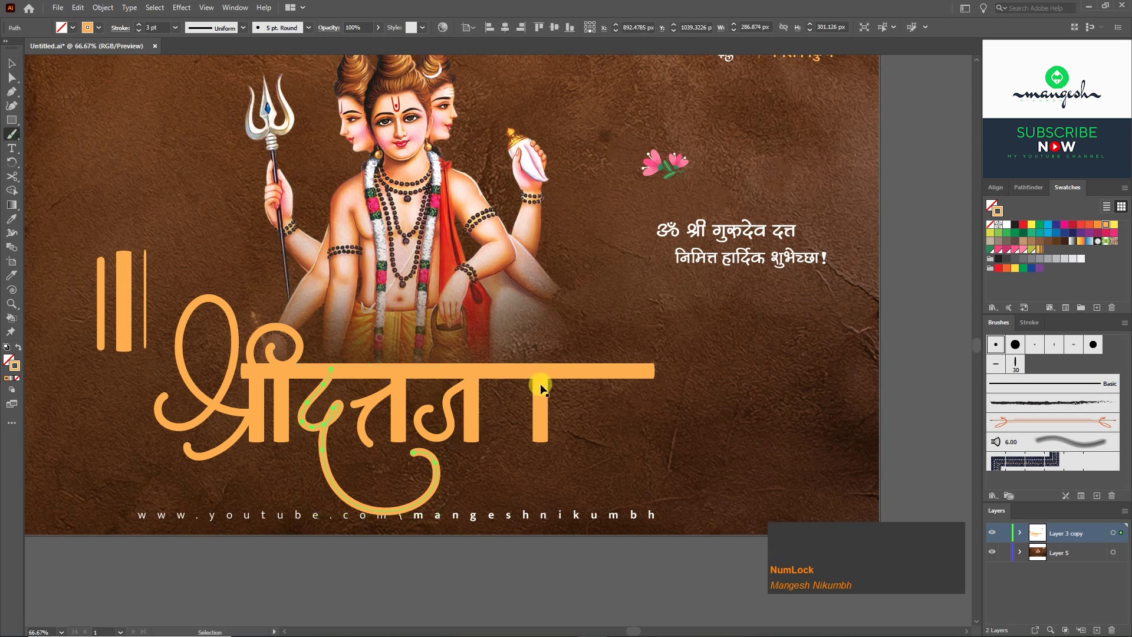
click(542, 381)
mouse_move(507, 350)
mouse_down()
mouse_move(483, 340)
mouse_move(496, 407)
mouse_up()
key(ctrl+z)
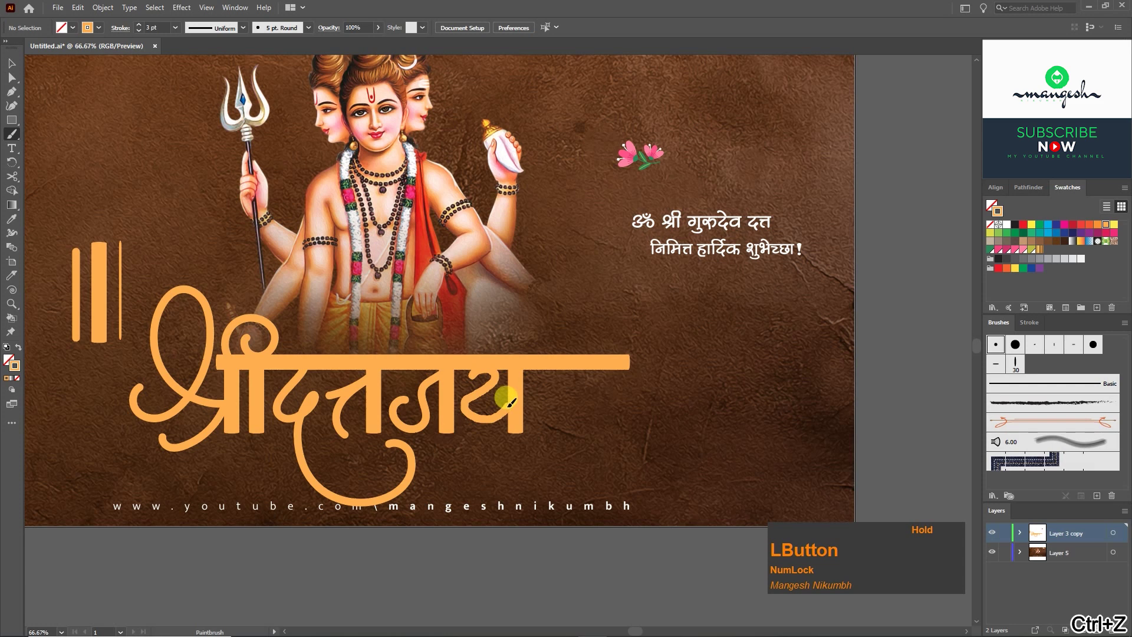
Step: Fine-tune the horizontal position of the curved body of the य beside its stem
key(v)
click(499, 401)
key(Right)
key(Left)
key(a)
scroll(334, 366, up, 1)
click(334, 365)
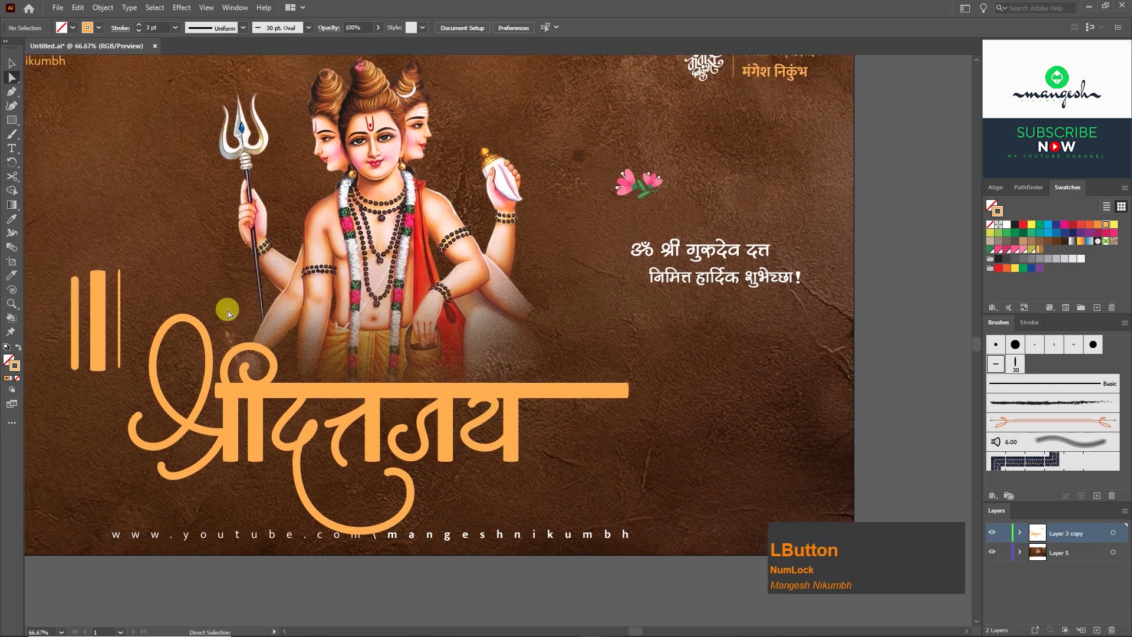
Step: Duplicate the त्त strokes to the right of the य, delete the extra short arm and nudge the copied त into position
key(v)
mouse_move(331, 410)
mouse_down()
mouse_move(373, 425)
mouse_move(574, 426)
mouse_move(569, 435)
mouse_up()
click(538, 420)
key(Delete)
click(544, 427)
key(Up)
shift+click(576, 426)
key(Left)
key(Left)
key(Left)
Step: Add another stem copy after the new त and pull the bar's right end left to finish just past it
mouse_move(569, 434)
alt+mouse_down()
mouse_move(597, 435)
mouse_move(611, 369)
alt+mouse_up()
key(a)
key(Left)
key(Left)
drag(654, 407, 615, 371)
key(Left)
key(Left)
click(637, 371)
Step: Pick up the brush from the first curl and paint a large ी curl over the final stem and around the bar's end
key(b)
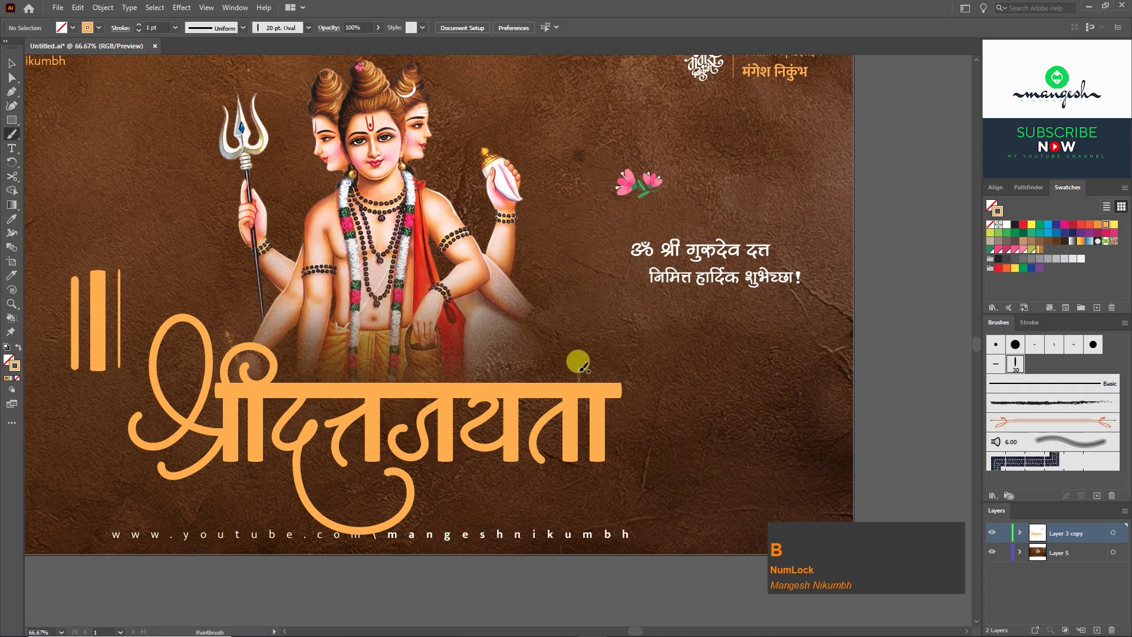
drag(519, 357, 478, 377)
click(225, 372)
key(b)
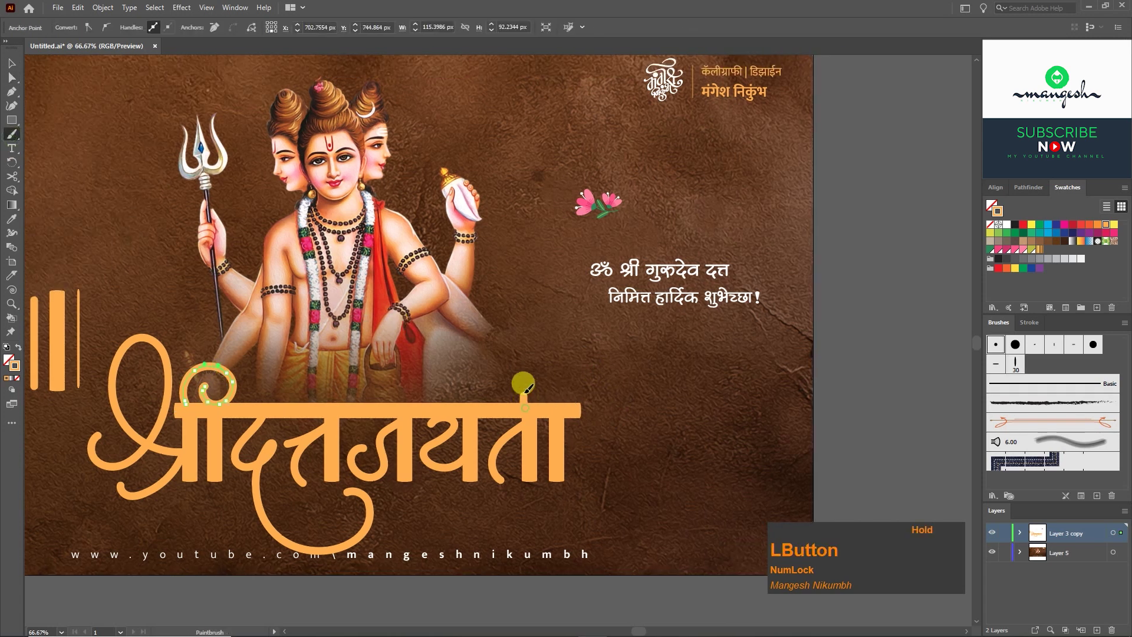
drag(581, 418, 576, 433)
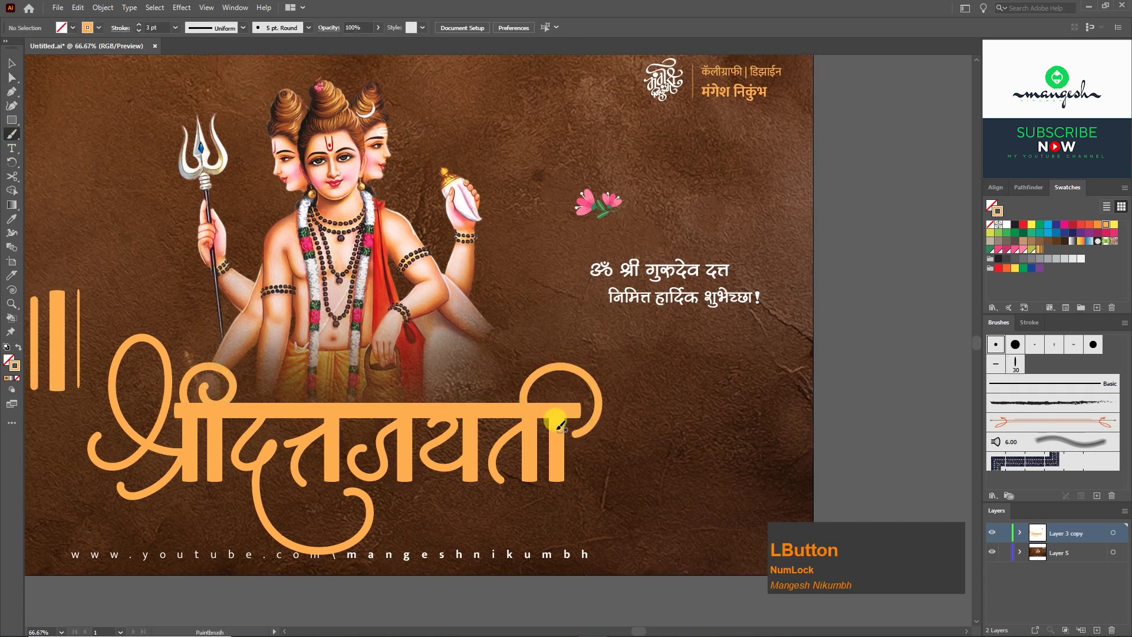
drag(469, 400, 538, 407)
Step: Draw a circle about 52 px wide above the bar over the य with the Ellipse tool
key(v)
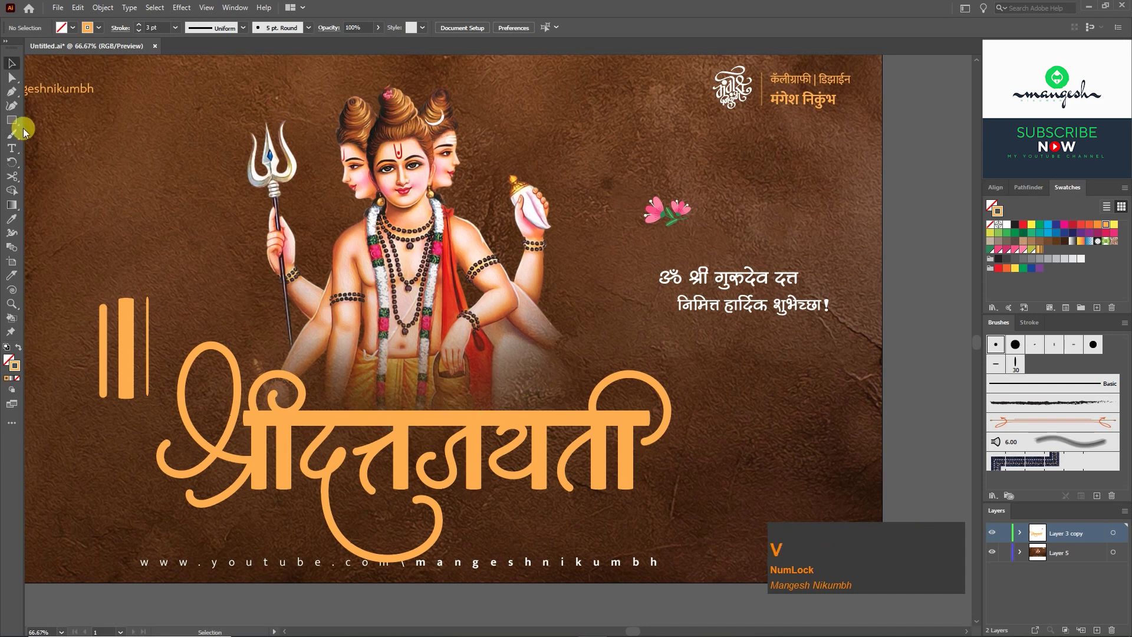
right_click(15, 121)
click(47, 142)
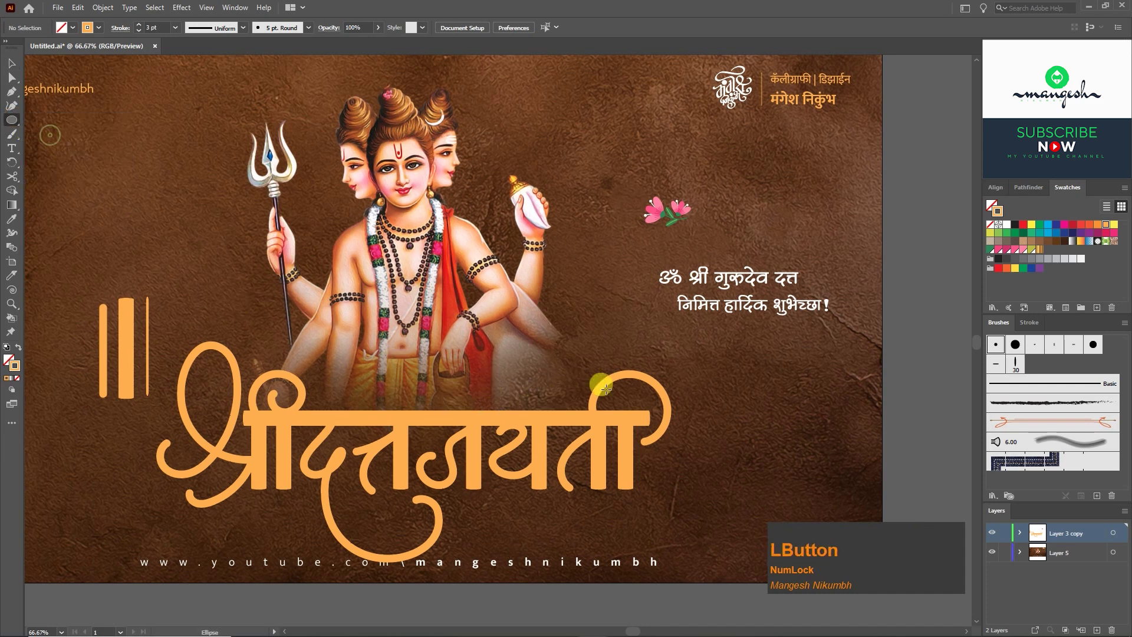
drag(529, 374, 545, 399)
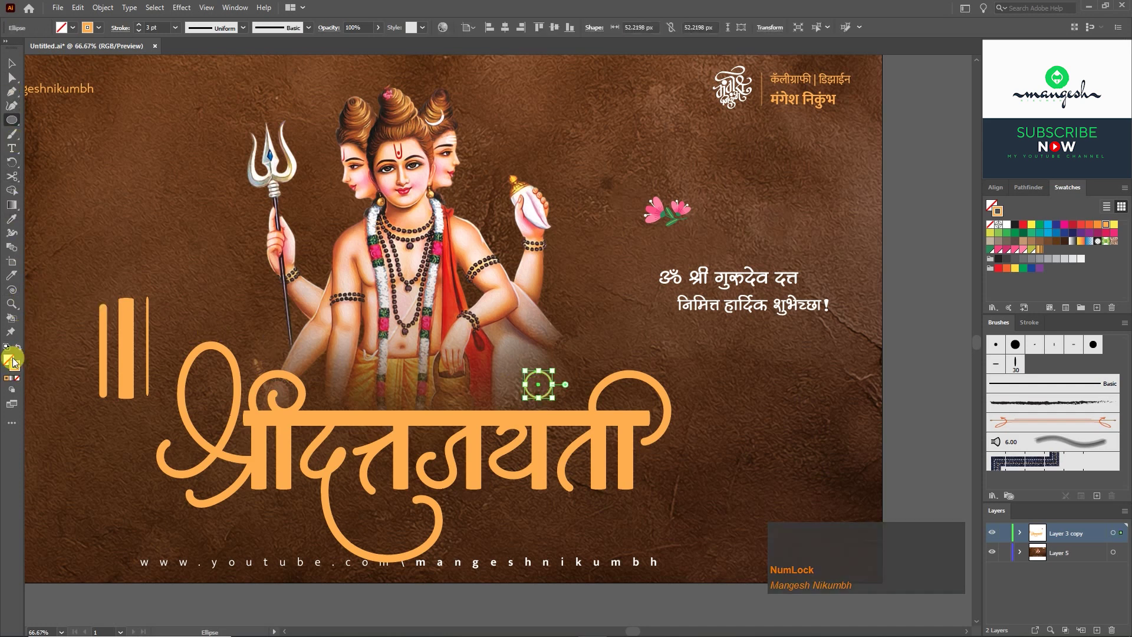
Step: Swap the circle's fill and stroke, move it slightly down toward the bar and outline it with the rough charcoal brush
click(20, 346)
click(10, 61)
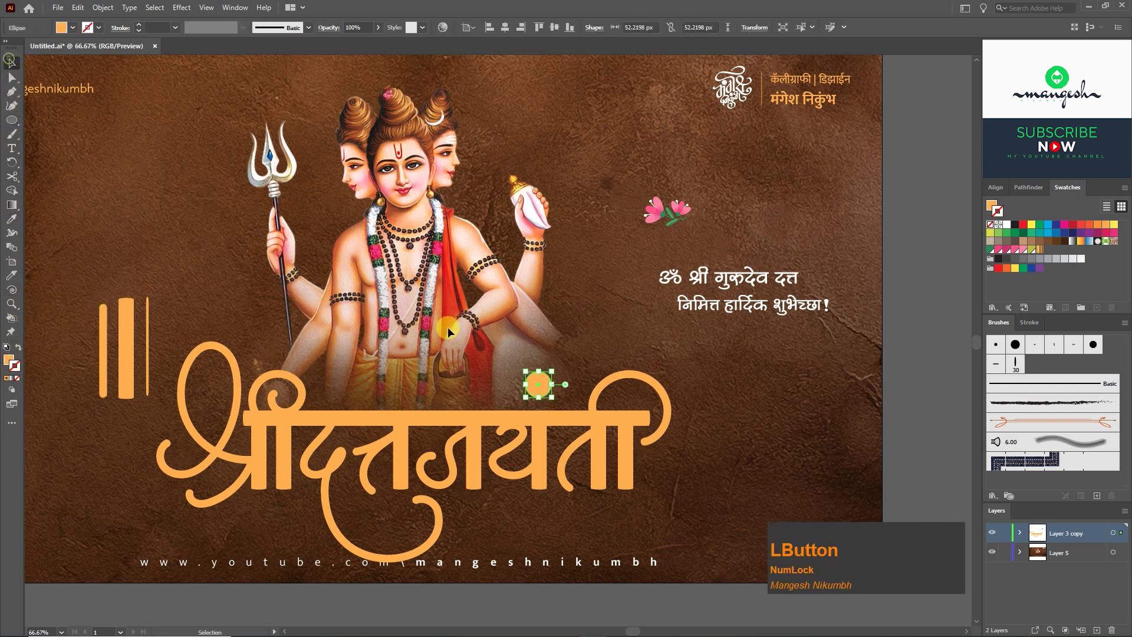
drag(547, 379, 541, 395)
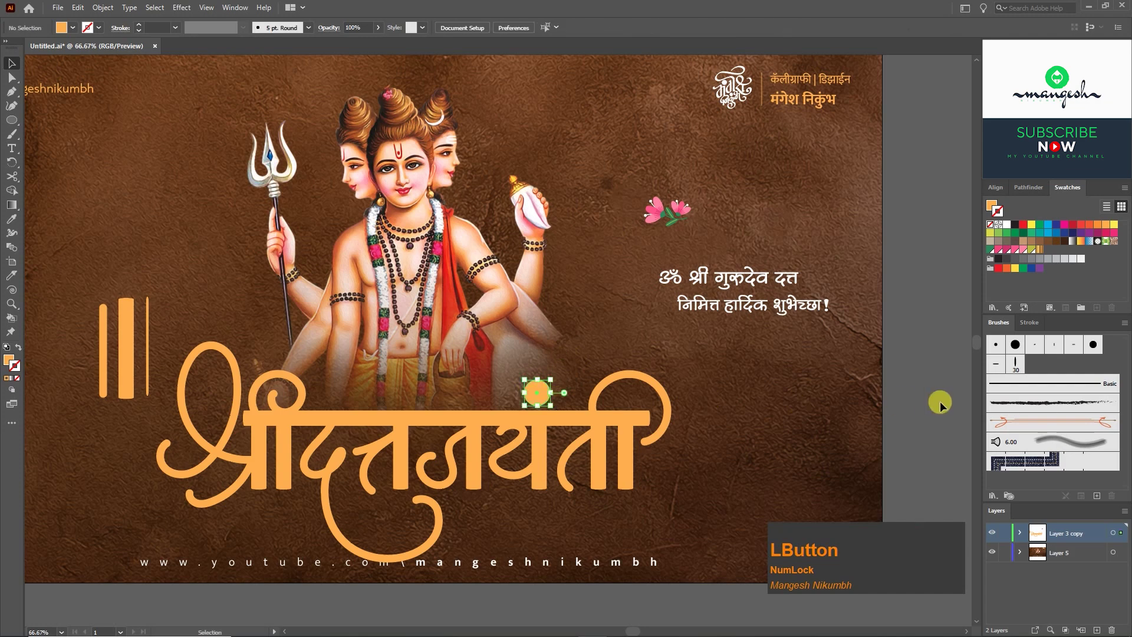
click(1031, 406)
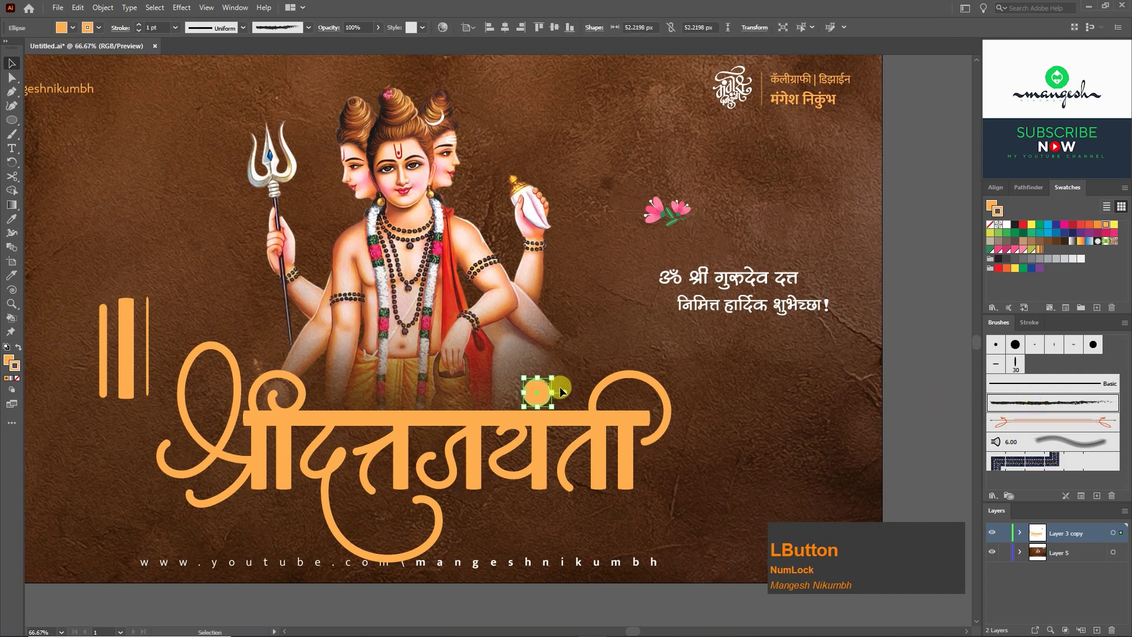
Step: Set the circle's rough charcoal outline to 2 pt and scale the circle down to about 42 px wide
click(584, 375)
key(ctrl+=)
key(ctrl+=)
key(ctrl+=)
key(ctrl+=)
drag(707, 599, 576, 425)
key(ctrl+z)
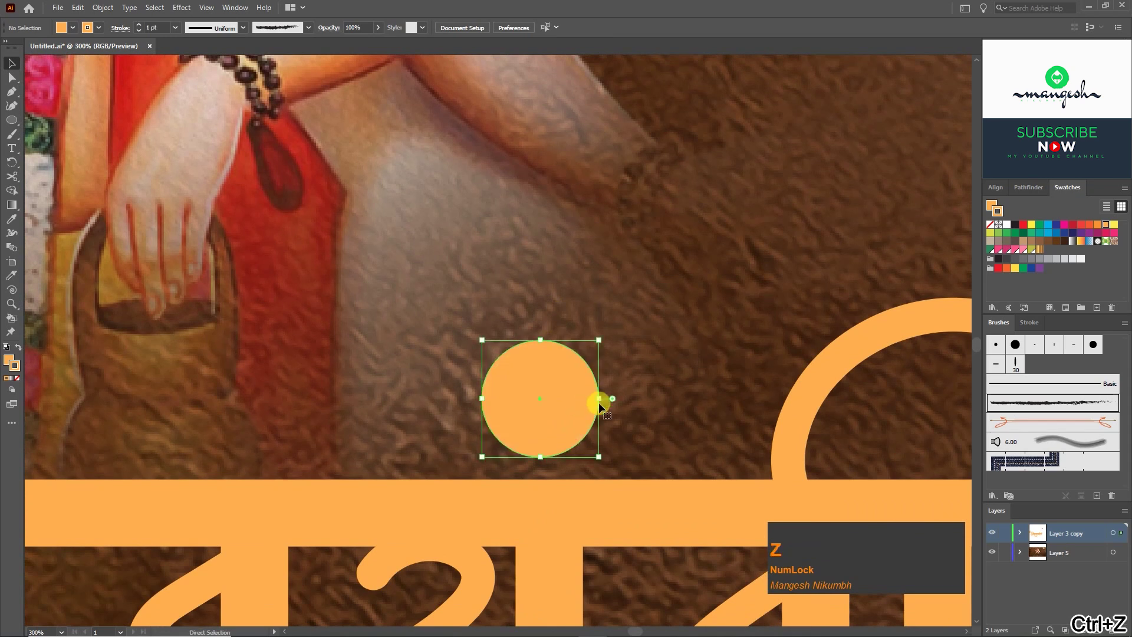
click(1024, 401)
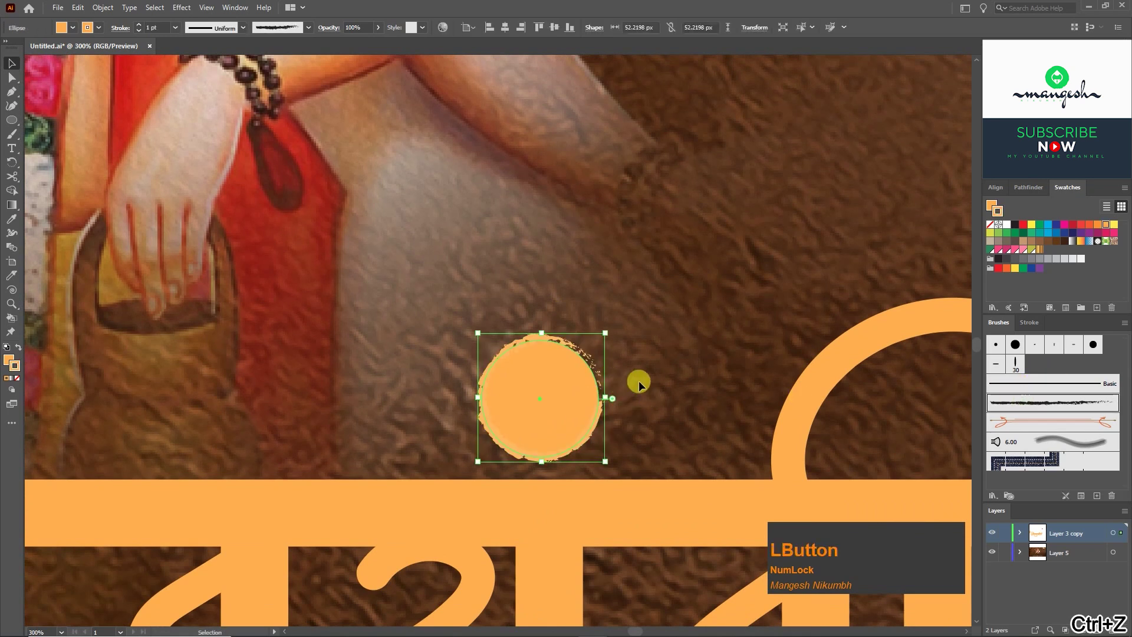
click(1032, 322)
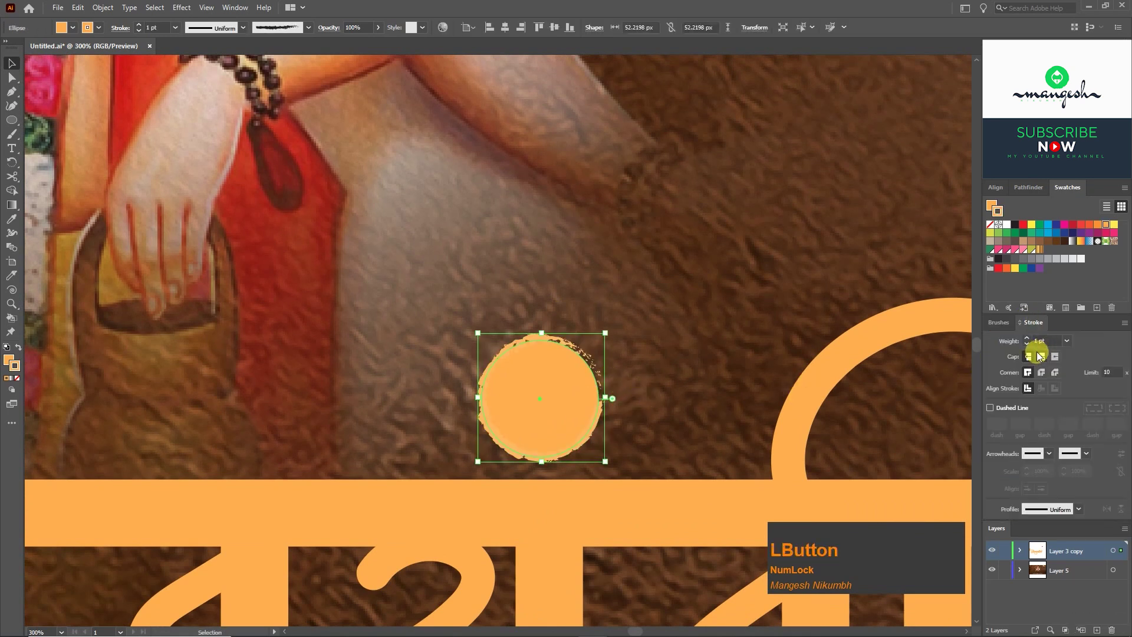
click(1028, 338)
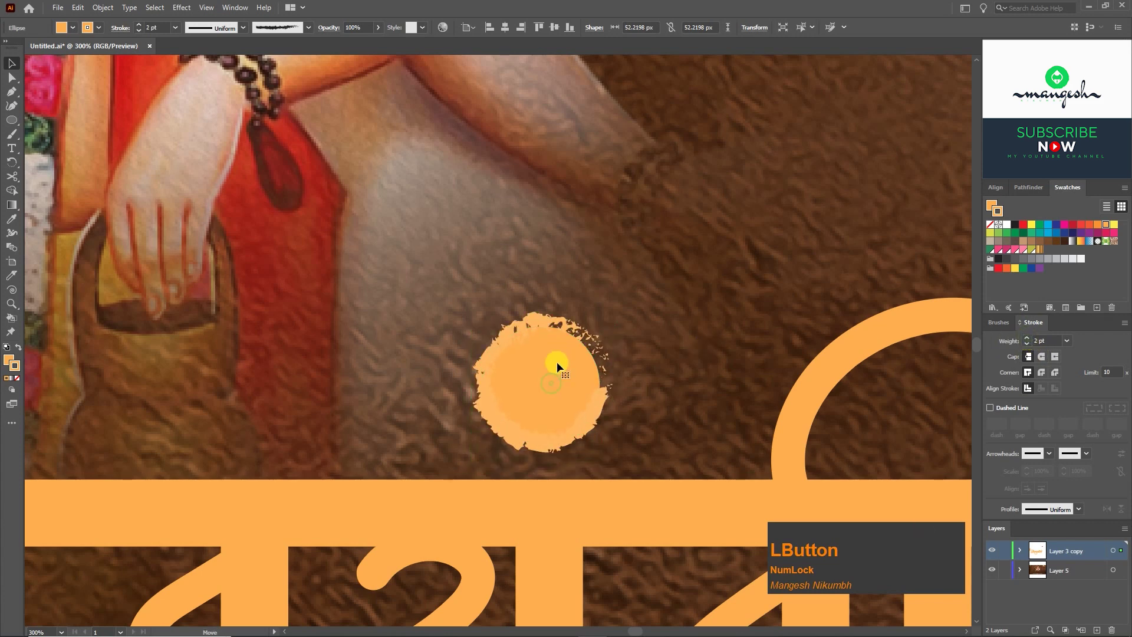
drag(612, 326, 582, 320)
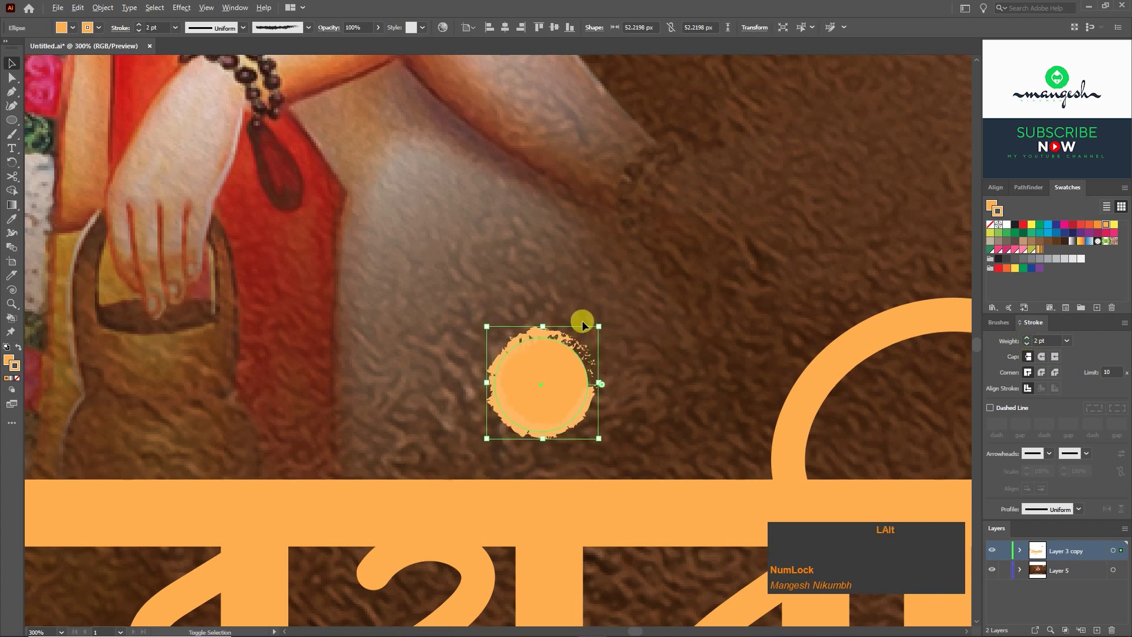
Step: Expand the circle's appearance and unite its fill and rough edge into one shape with Pathfinder
click(103, 8)
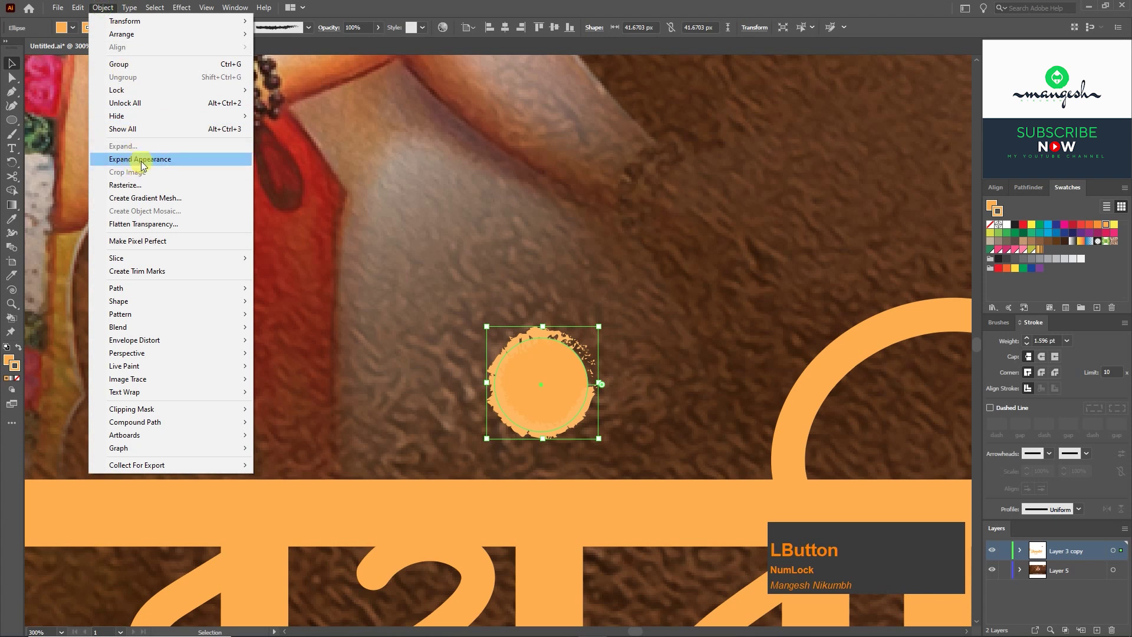
click(144, 161)
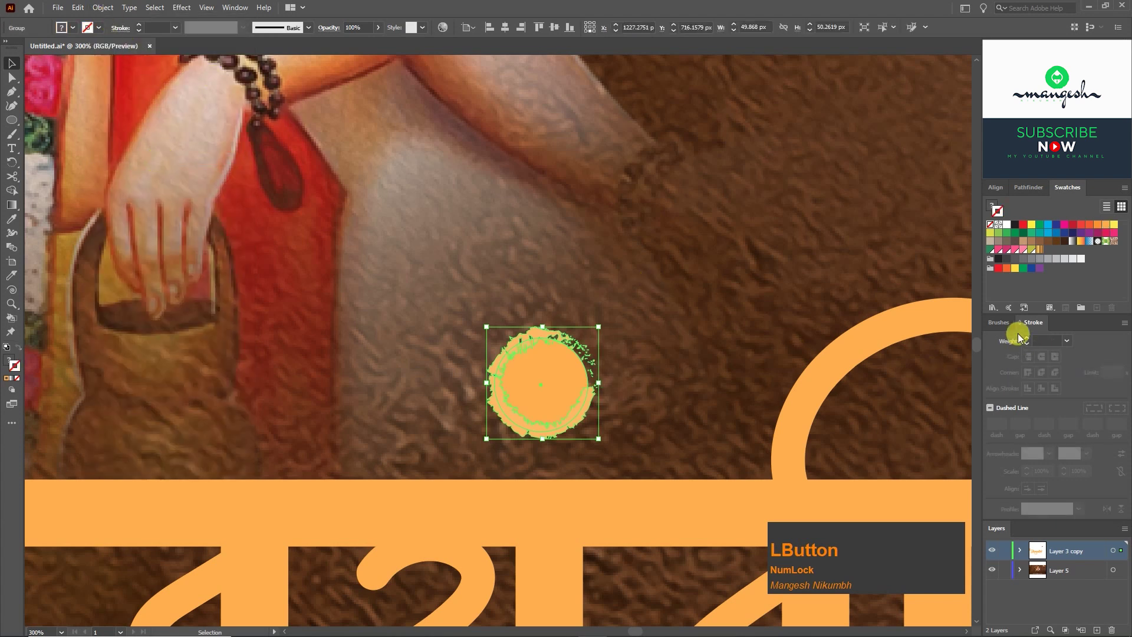
click(1029, 188)
click(996, 220)
key(ctrl+0)
click(200, 243)
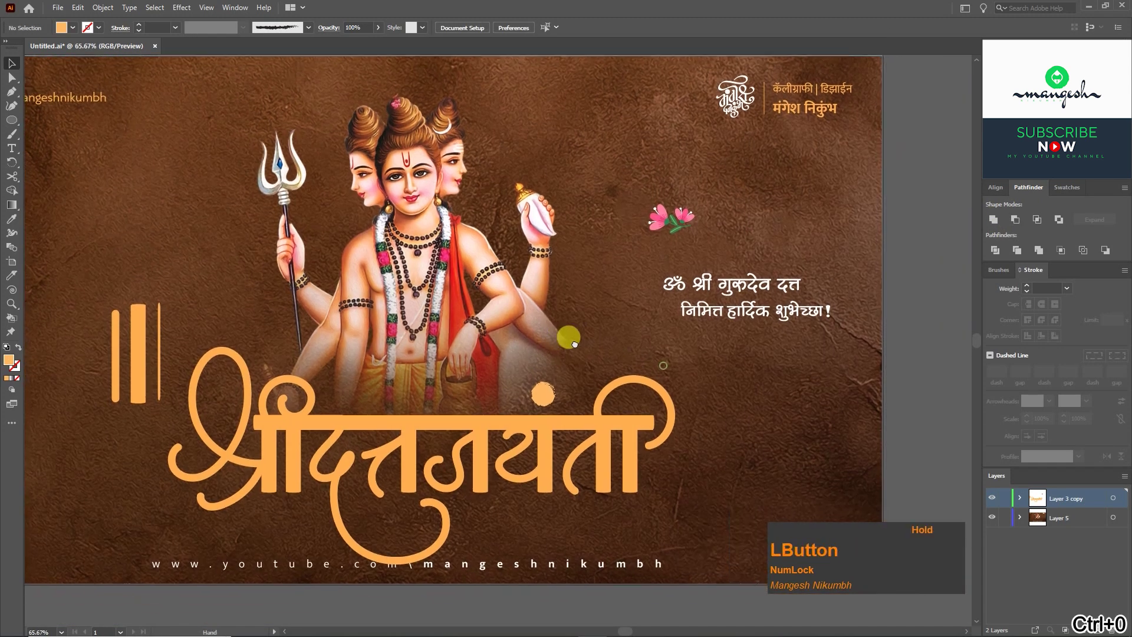
Step: Draw a rectangle about 101 by 239 px around the dot and swap its fill to an outline
right_click(13, 121)
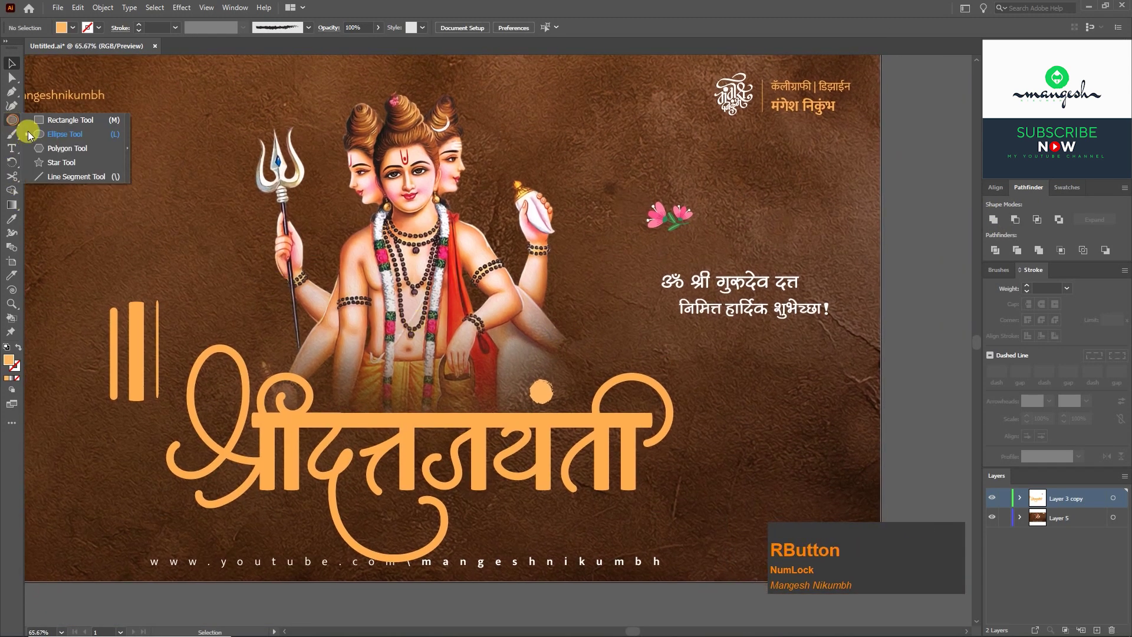
click(48, 120)
drag(520, 313, 566, 428)
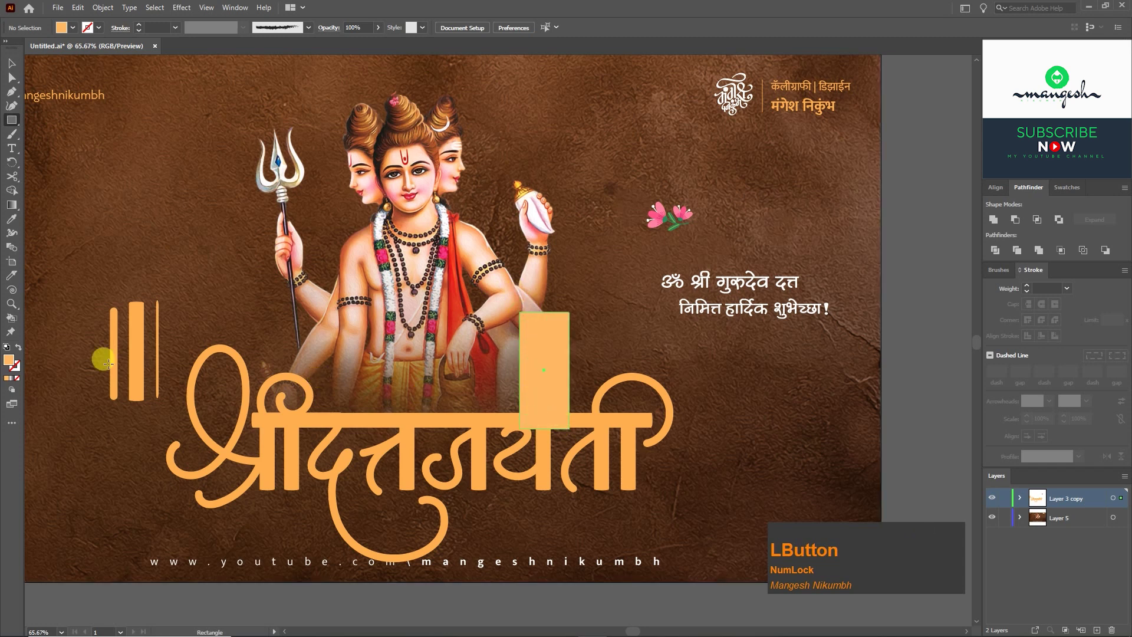
click(18, 348)
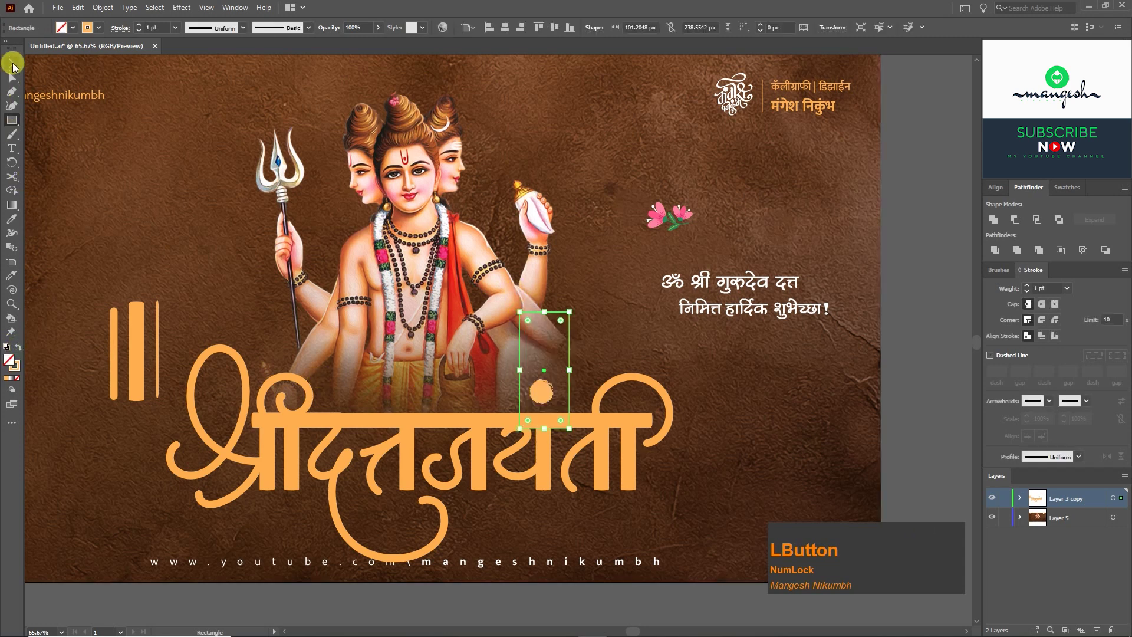
Step: Set the rectangle's stroke to 10 pt and move the rectangle and the dot up slightly above the bar
click(12, 64)
click(137, 23)
click(137, 24)
click(138, 23)
click(138, 23)
click(137, 23)
click(138, 24)
drag(568, 343, 571, 324)
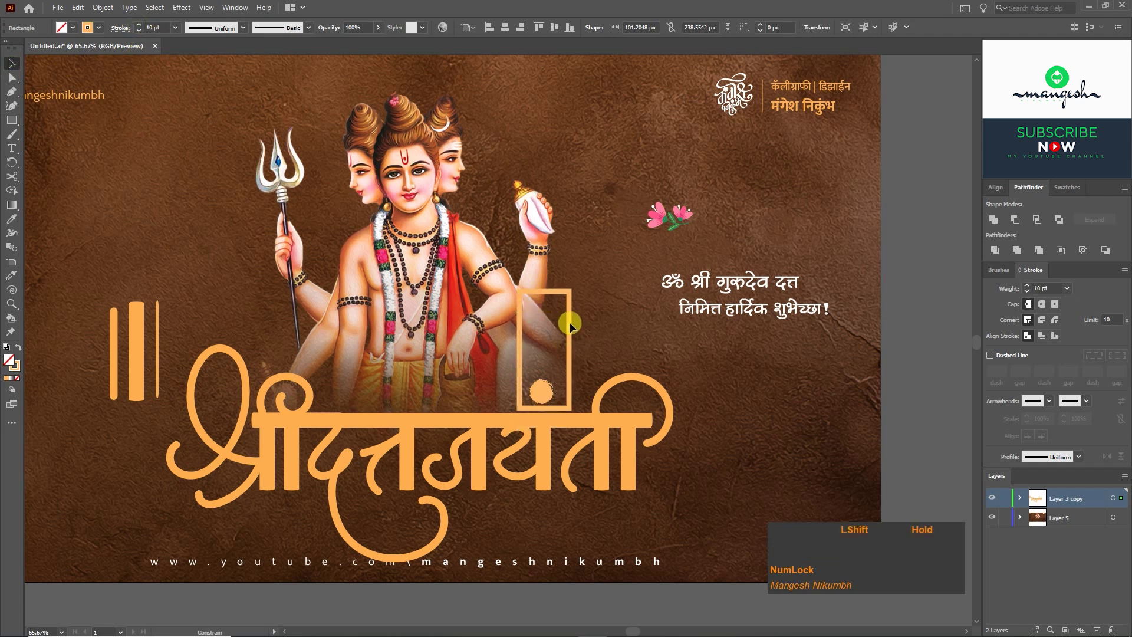
click(542, 380)
click(543, 374)
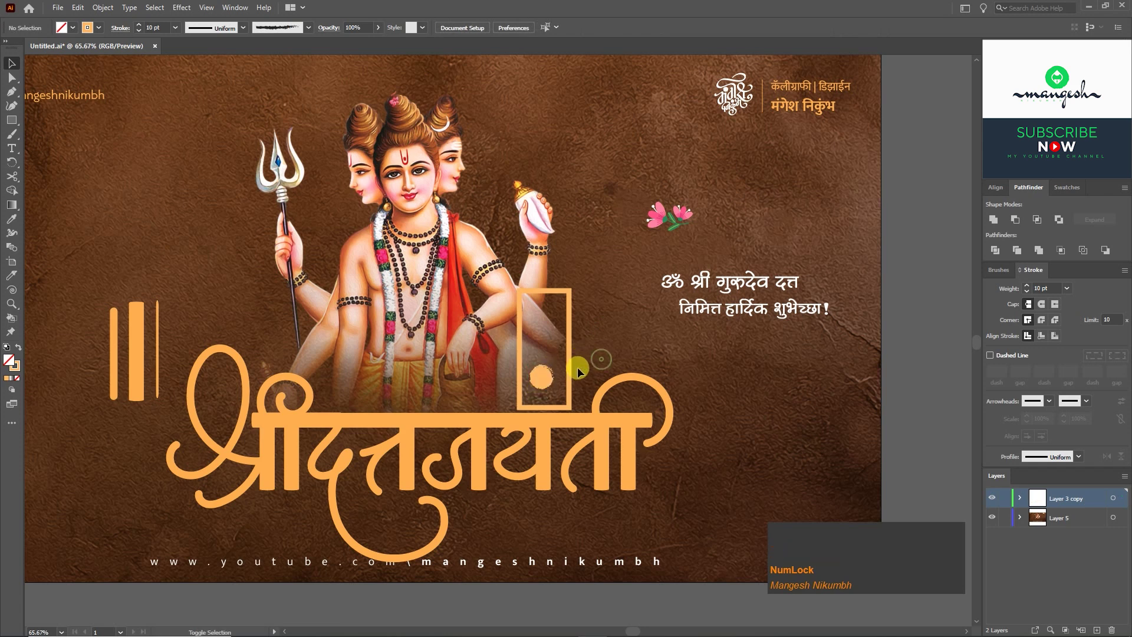
Step: Delete the rectangle's top edge and round its two lower corners fully to form a U shape
key(ctrl+equal)
click(38, 92)
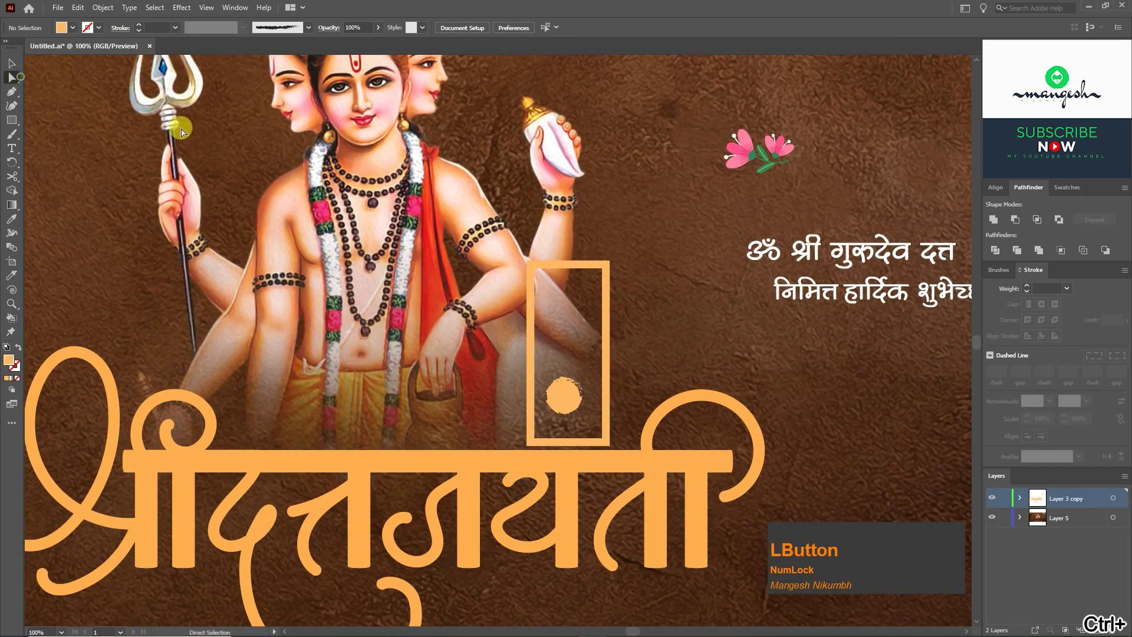
drag(582, 237, 584, 289)
key(Delete)
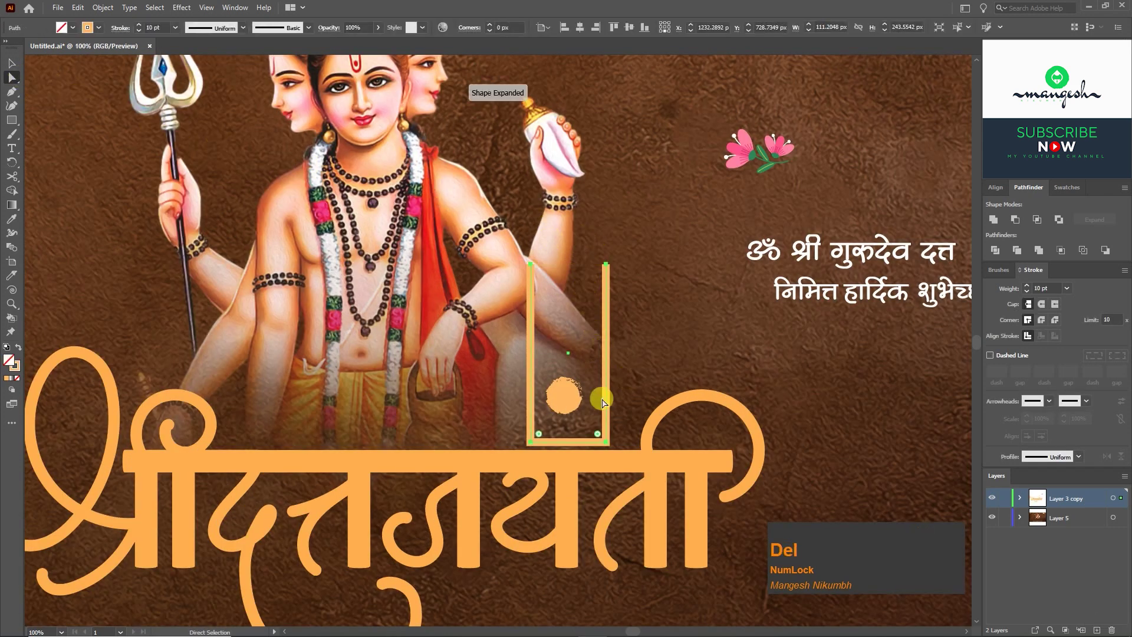
drag(546, 441, 521, 418)
key(v)
key(v)
Step: Give the U shape a width profile that tapers to points at both ends
click(635, 352)
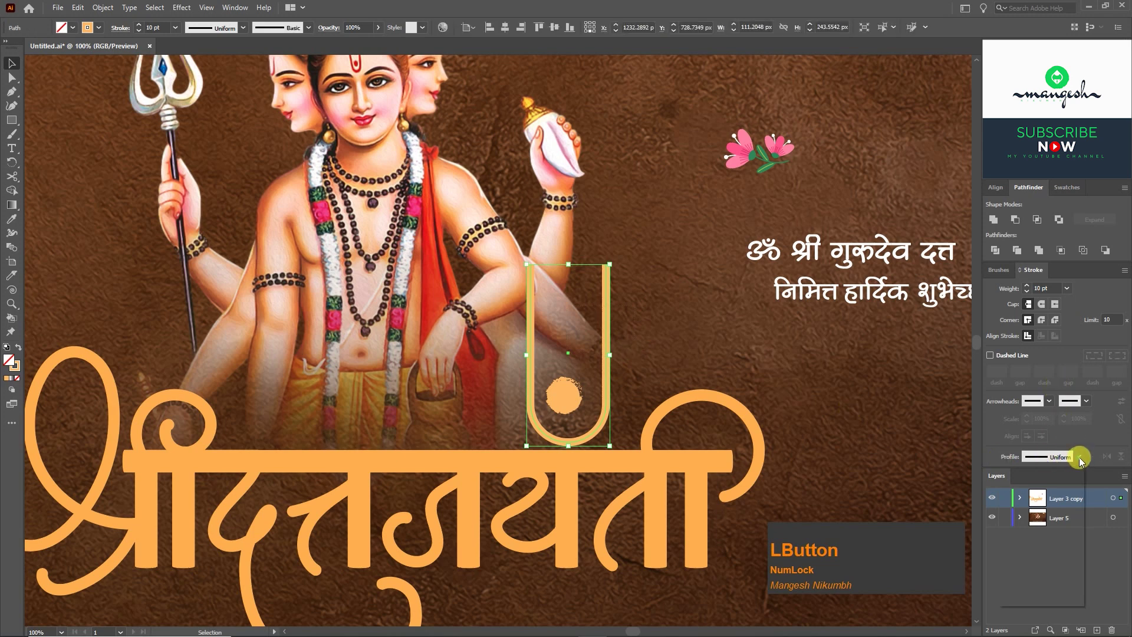
click(1078, 457)
click(1046, 496)
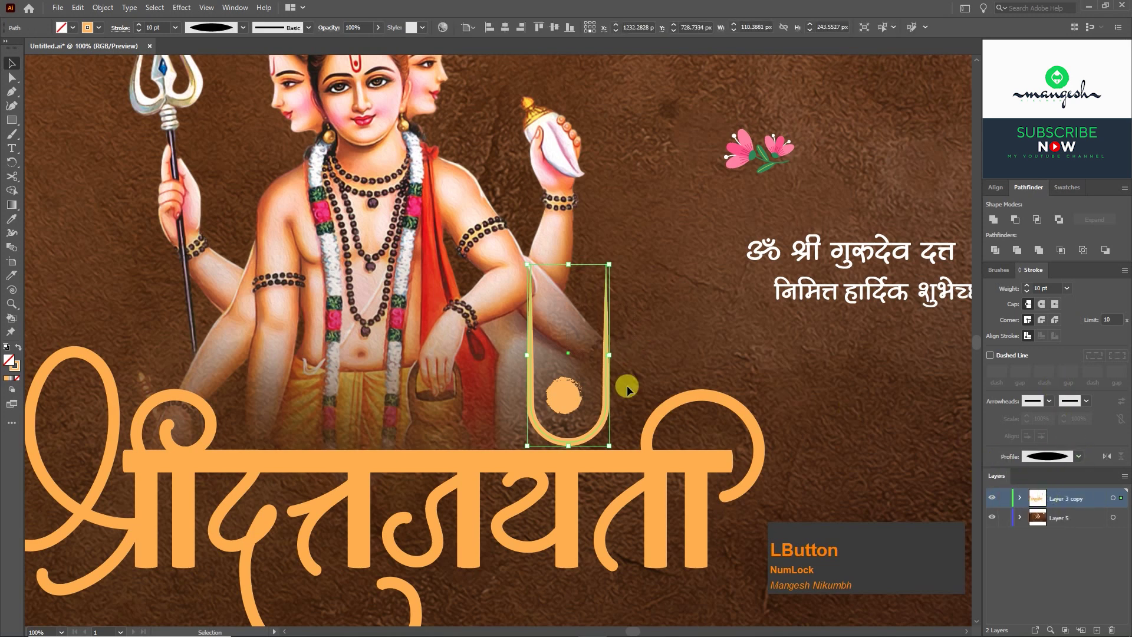
click(656, 371)
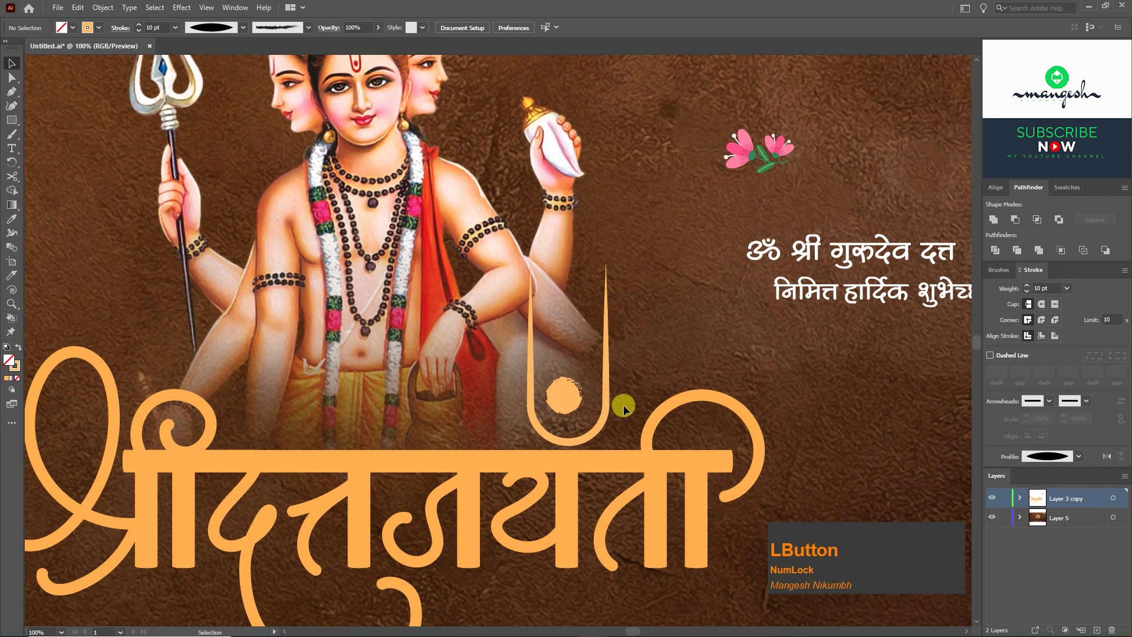
Step: Align the U and the dot centrally with the stem of the य, then lower the dot inside the U
drag(624, 407, 568, 431)
shift+click(567, 484)
click(521, 29)
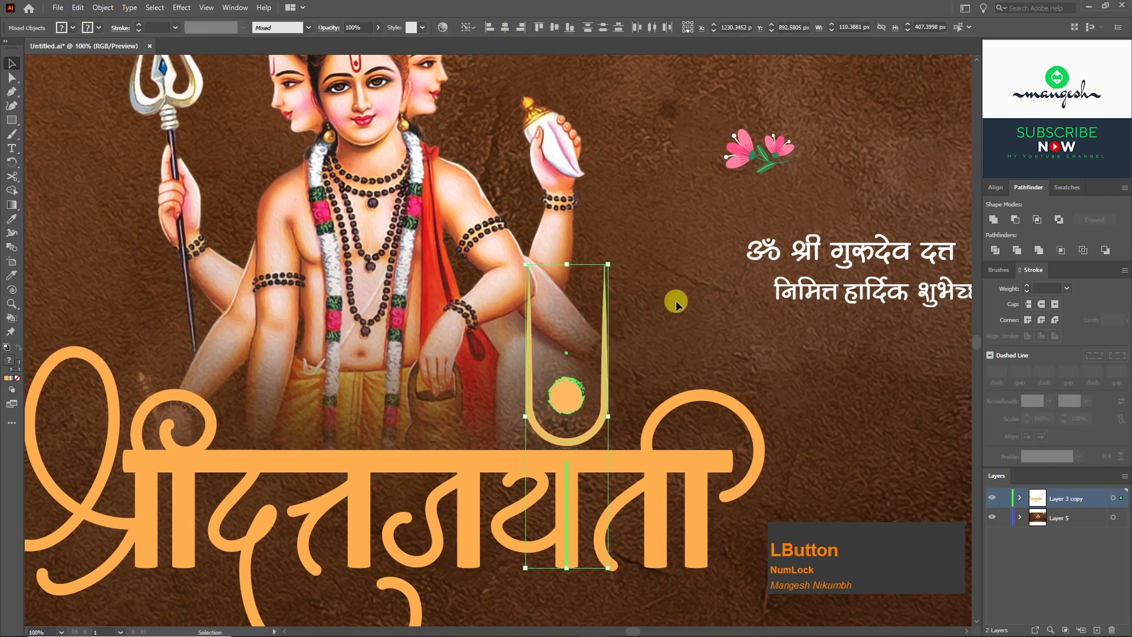
click(568, 407)
click(631, 357)
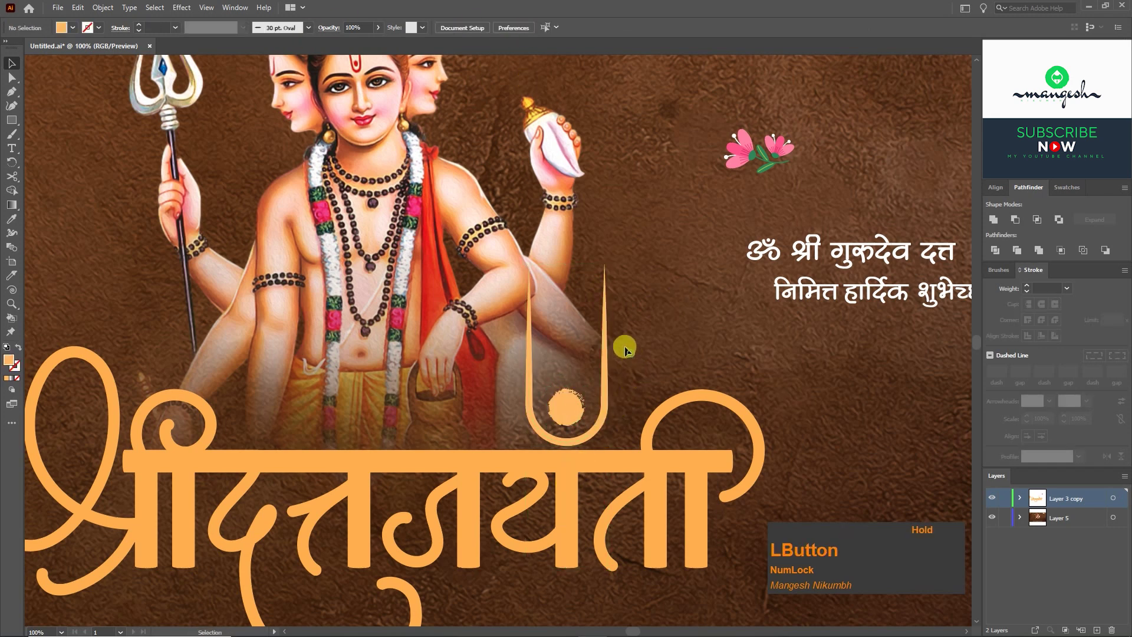
Step: Nudge the U's two upper end points slightly outward so its arms spread apart
click(604, 333)
key(a)
click(604, 263)
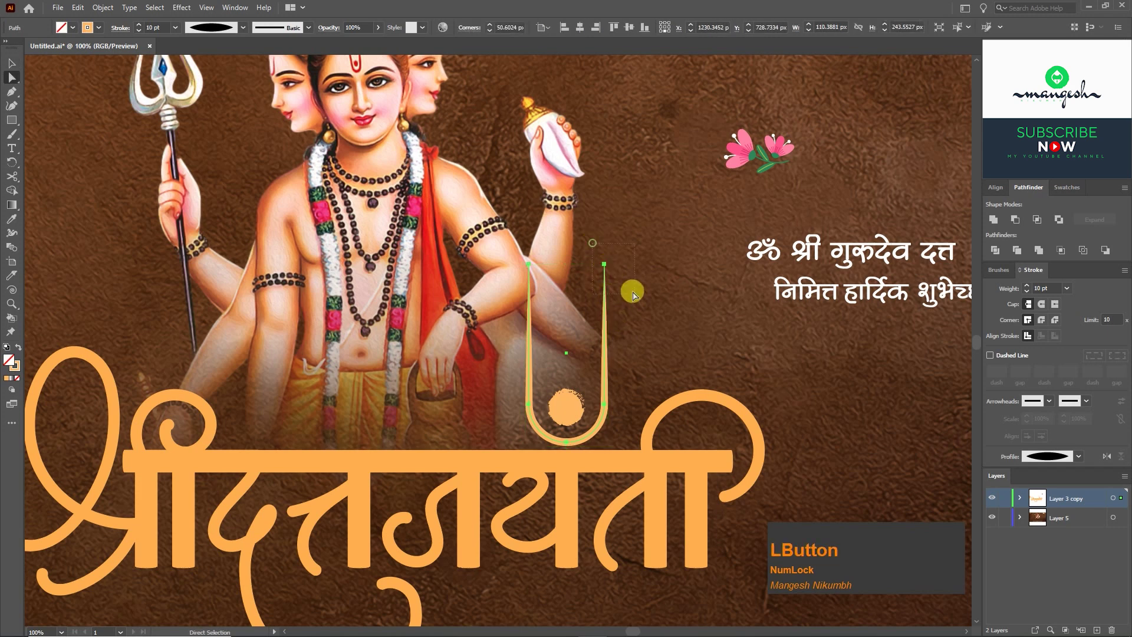
key(Right)
key(Right)
drag(576, 294, 539, 263)
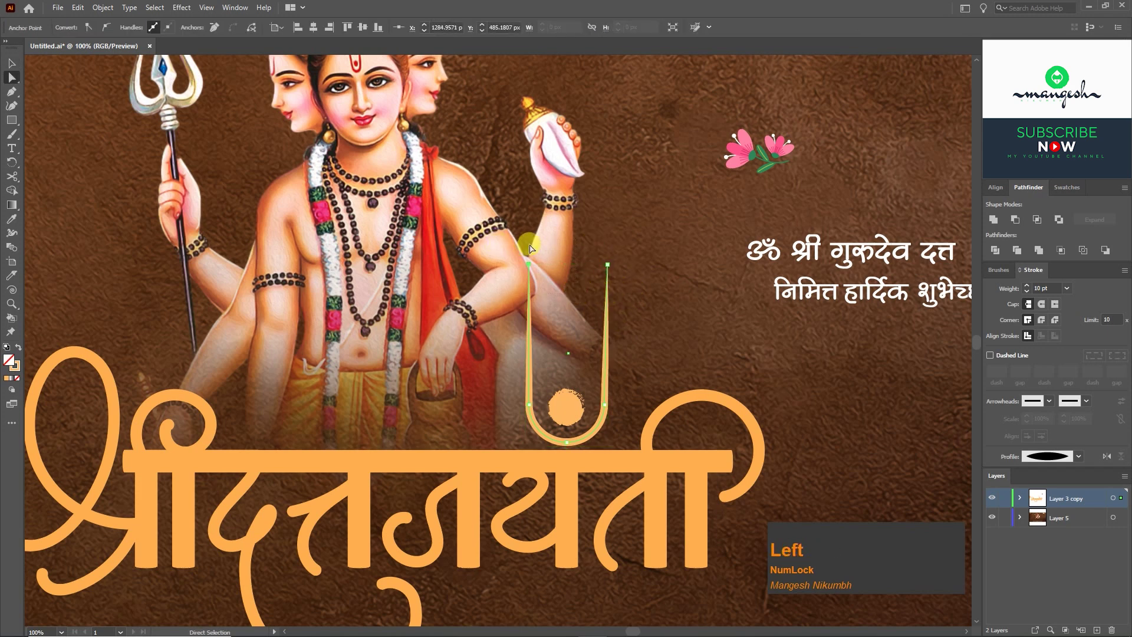
click(573, 249)
Step: Scale down the U mark and its dot, and nudge the dot down toward the curve of the U
key(v)
click(603, 377)
drag(611, 262, 594, 280)
mouse_move(592, 389)
mouse_down()
mouse_move(593, 417)
mouse_move(570, 423)
mouse_move(582, 400)
mouse_up()
key(Down)
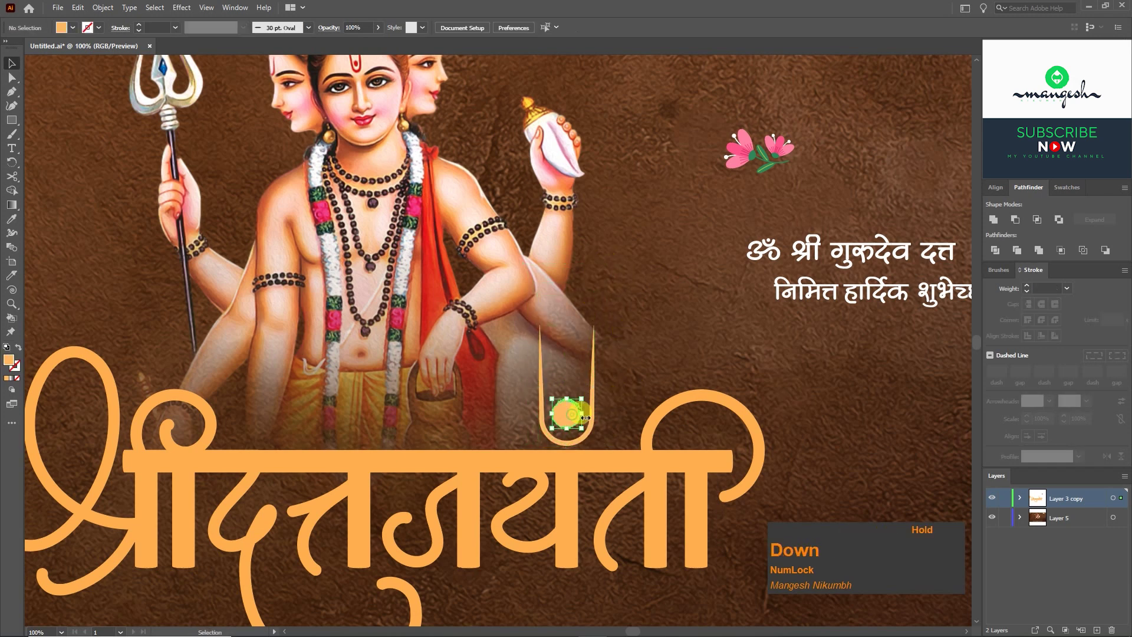
Step: Delete the three spare vertical sample strokes beside the lettering
key(ctrl+minus)
click(726, 476)
key(ctrl+minus)
click(271, 352)
key(Delete)
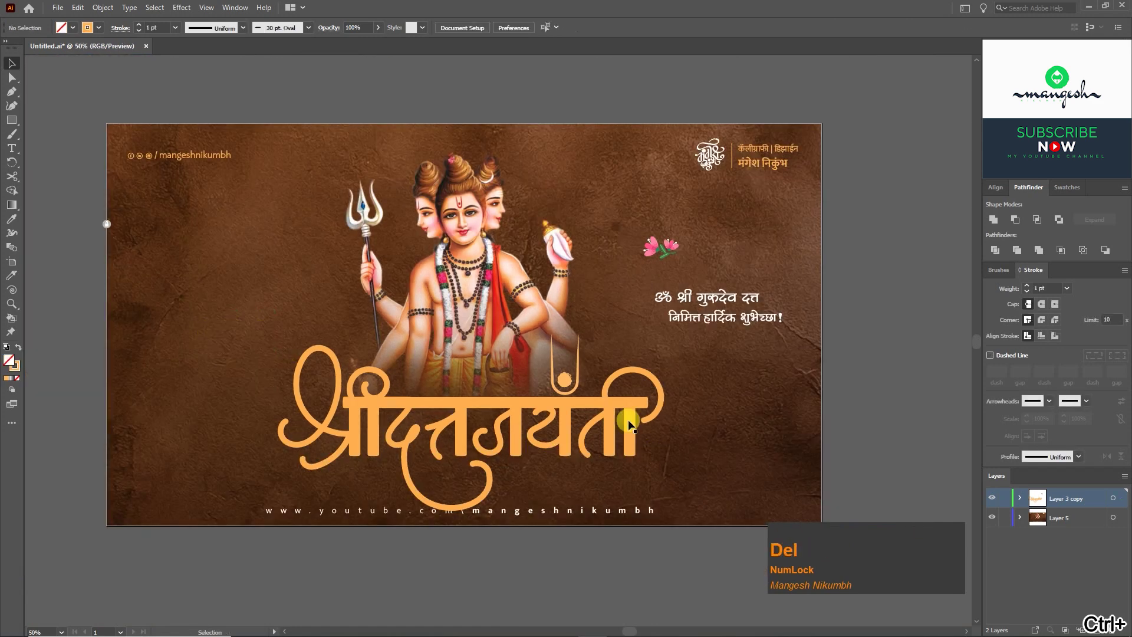
Step: Group the complete lettering, scale it down slightly and position it centrally beneath the deity figure
drag(324, 352, 667, 435)
key(ctrl+g)
drag(664, 334, 626, 341)
drag(590, 406, 589, 397)
Step: Arrange the flower in the lettering's lower loop, with ॐ श्री गुरुदेव दत्त above the bar and निमित्त हार्दिक शुभेच्छा! beneath the letters
click(674, 388)
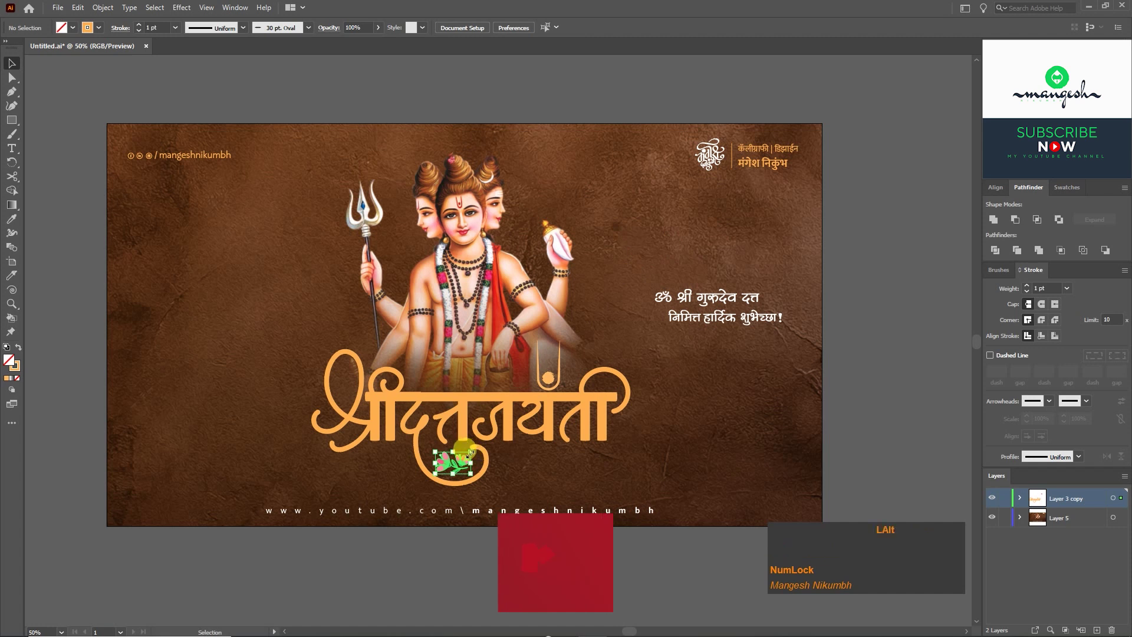
drag(718, 297, 480, 375)
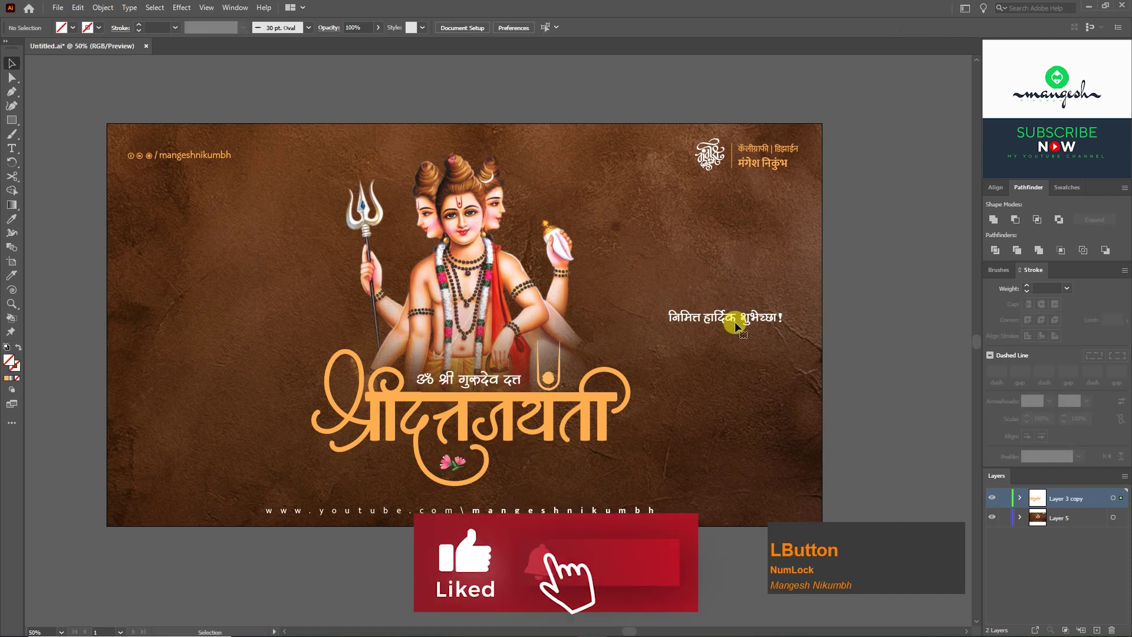
drag(756, 317, 770, 322)
drag(578, 454, 641, 429)
click(680, 429)
key(space)
Step: Recolour the dot above the य orange-red
click(540, 377)
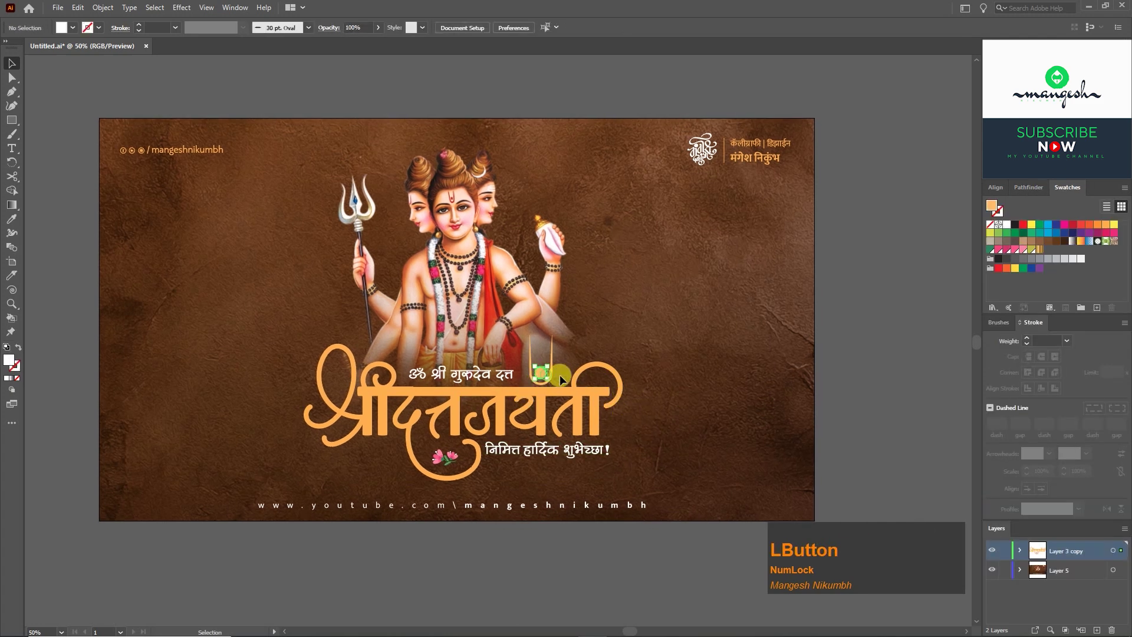
key(ctrl+0)
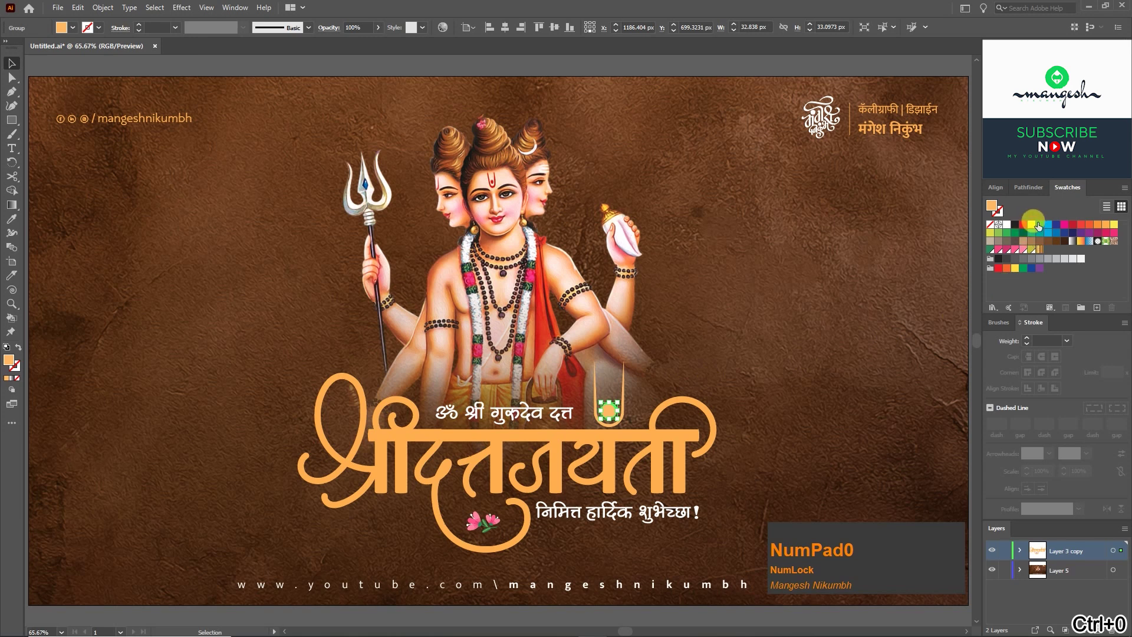
click(1089, 225)
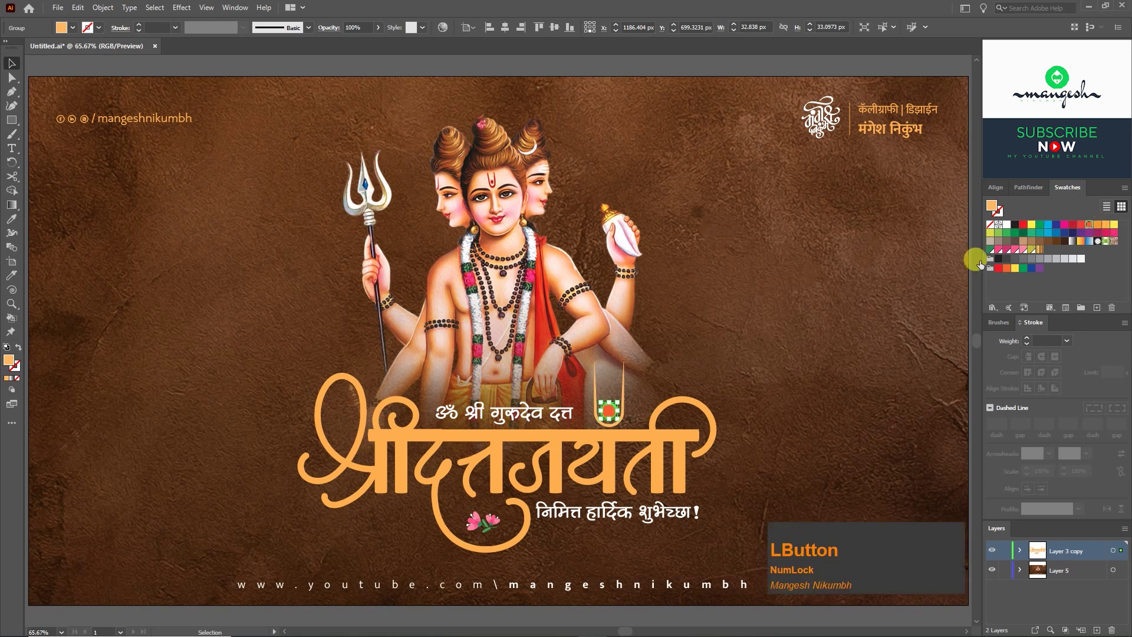
Step: Colour the U mark orange-red as well and move it with its dot down onto the bar
drag(652, 391, 630, 395)
key(Up)
key(Up)
key(Up)
key(Up)
key(Up)
click(661, 387)
key(ctrl+minus)
key(ctrl+plus)
drag(666, 269, 662, 317)
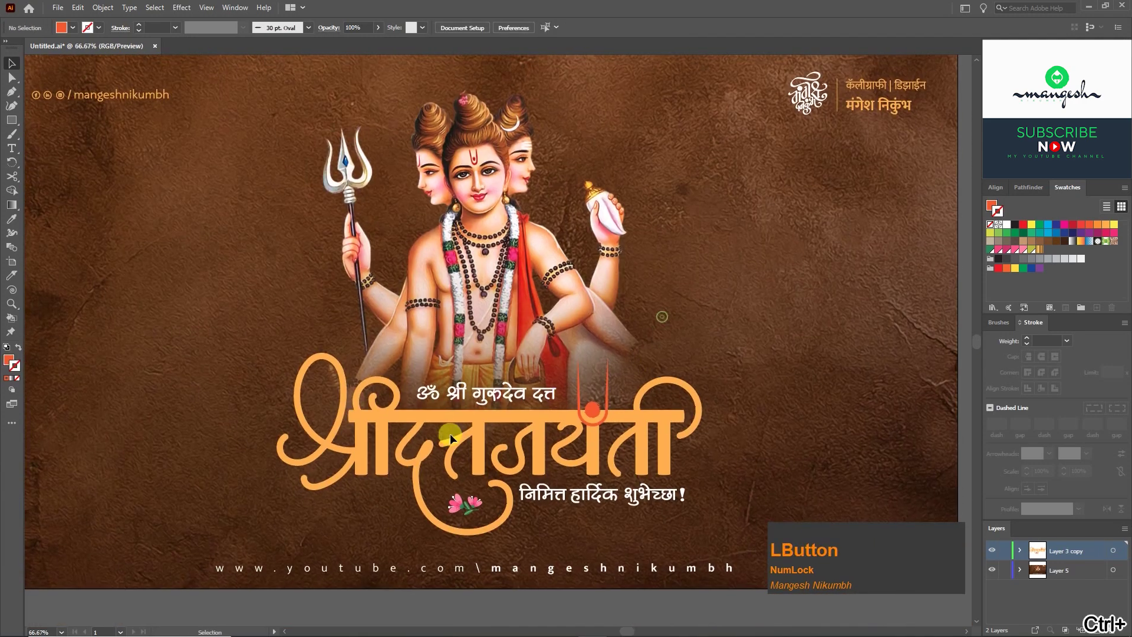
Step: Recolour the lettering in a deeper orange and make the U mark white
click(665, 451)
click(1099, 224)
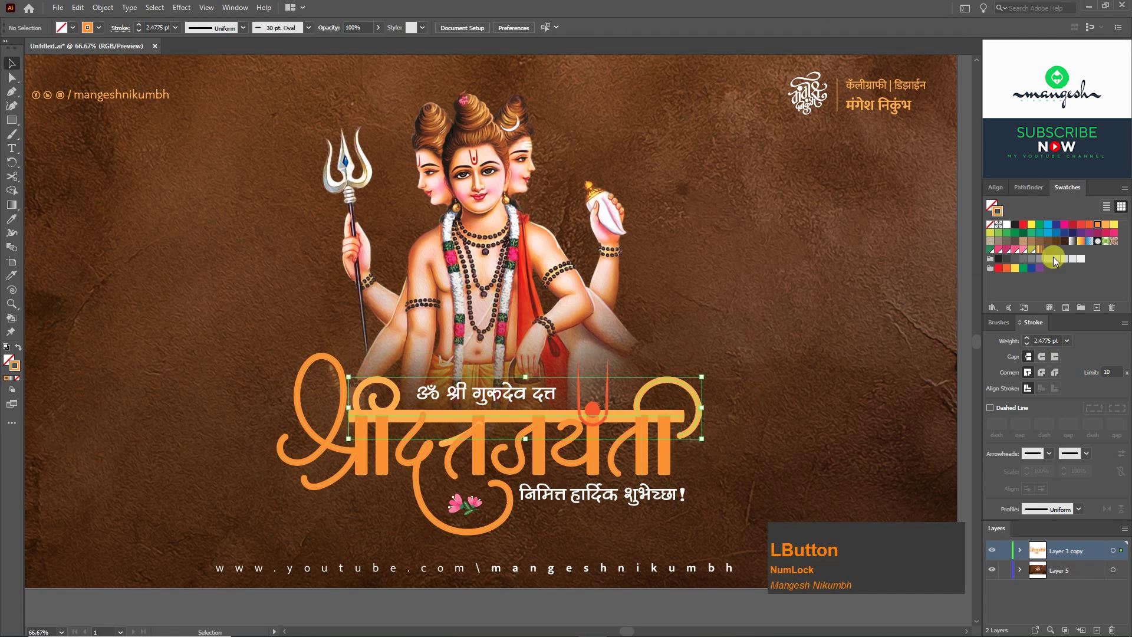
click(596, 409)
click(595, 409)
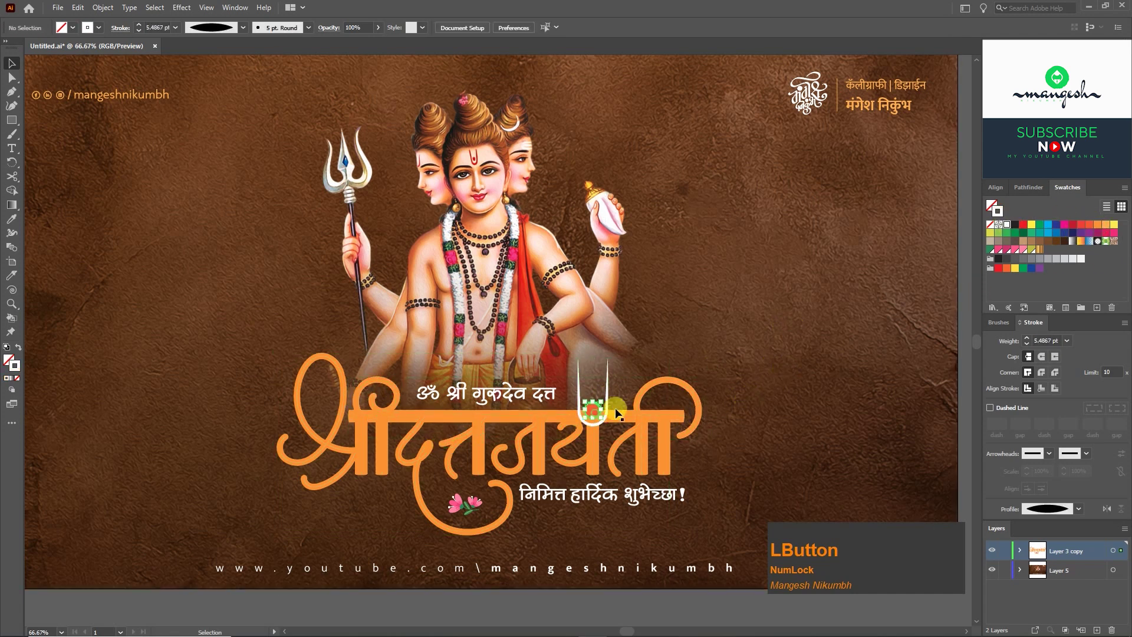
Step: Try a yellow swatch as the colour of the dot in the U mark
key(ctrl+z)
key(x)
click(1114, 224)
click(594, 411)
key(ctrl+z)
click(596, 415)
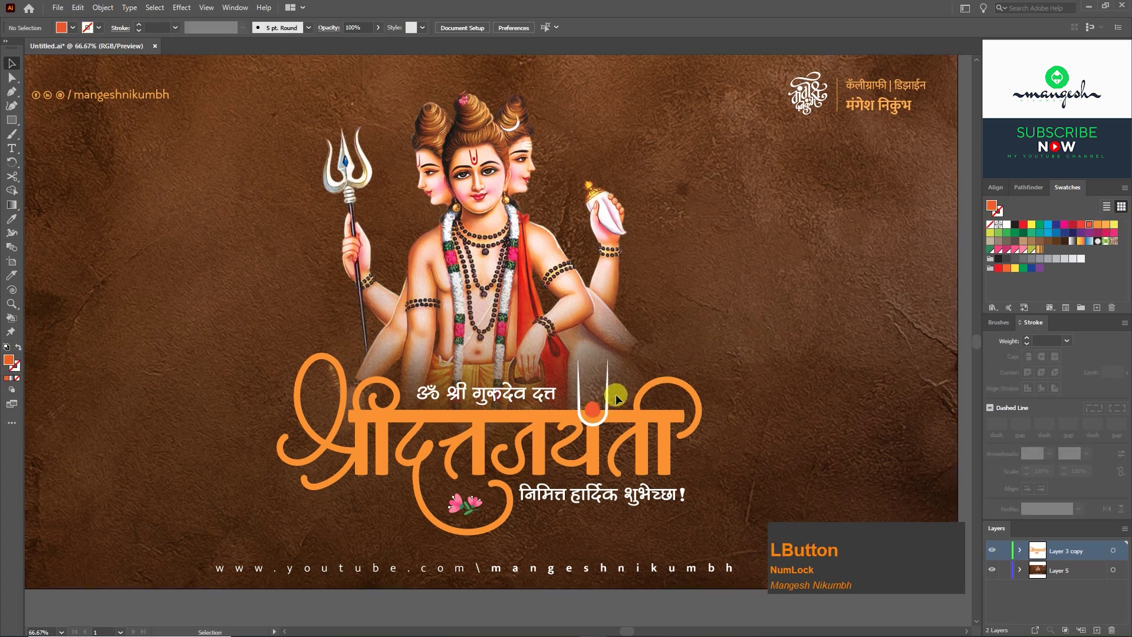
Step: Give the orange-red dot in the U mark a Multiply drop shadow coloured #3a0101, with 75% opacity, 7 px offsets and 5 px blur
key(ctrl+plus)
click(641, 445)
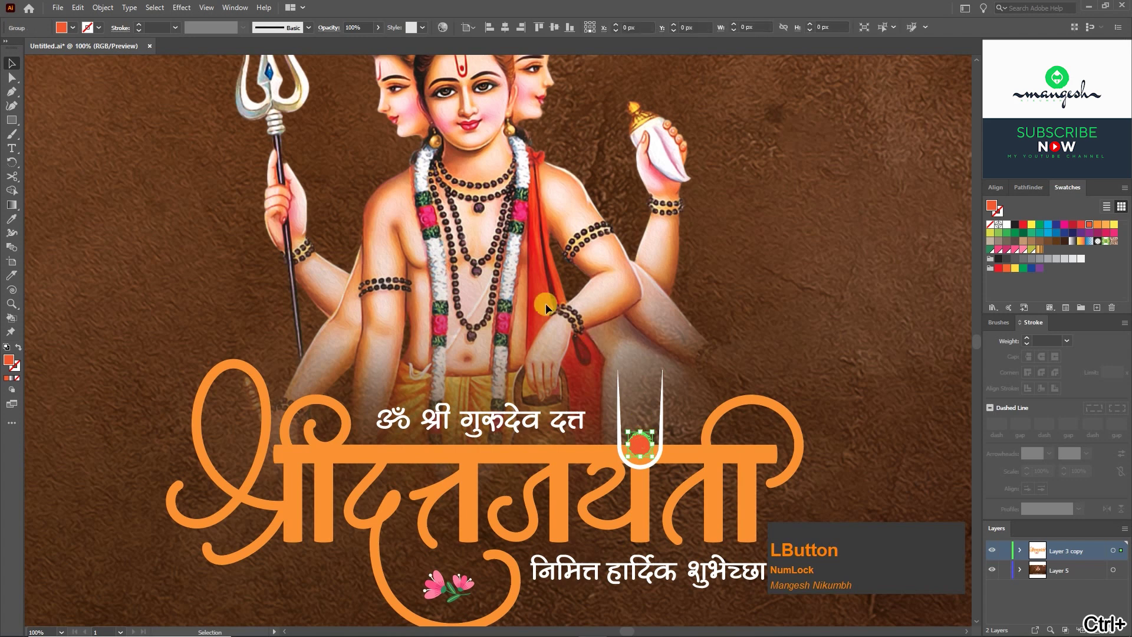
click(232, 11)
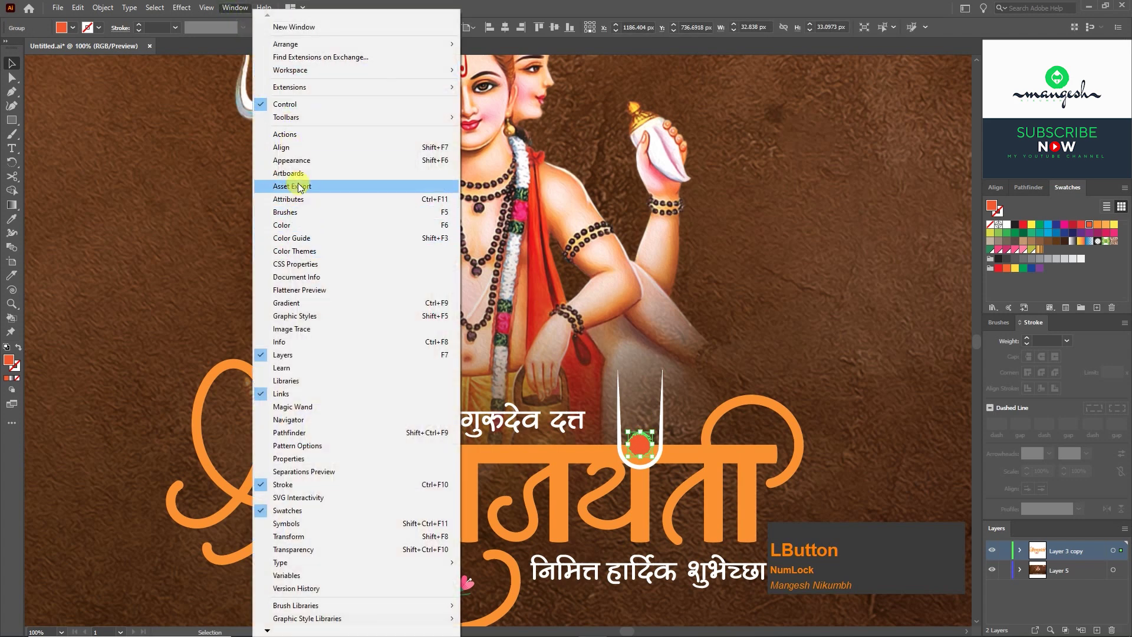
click(298, 161)
click(715, 249)
mouse_move(765, 367)
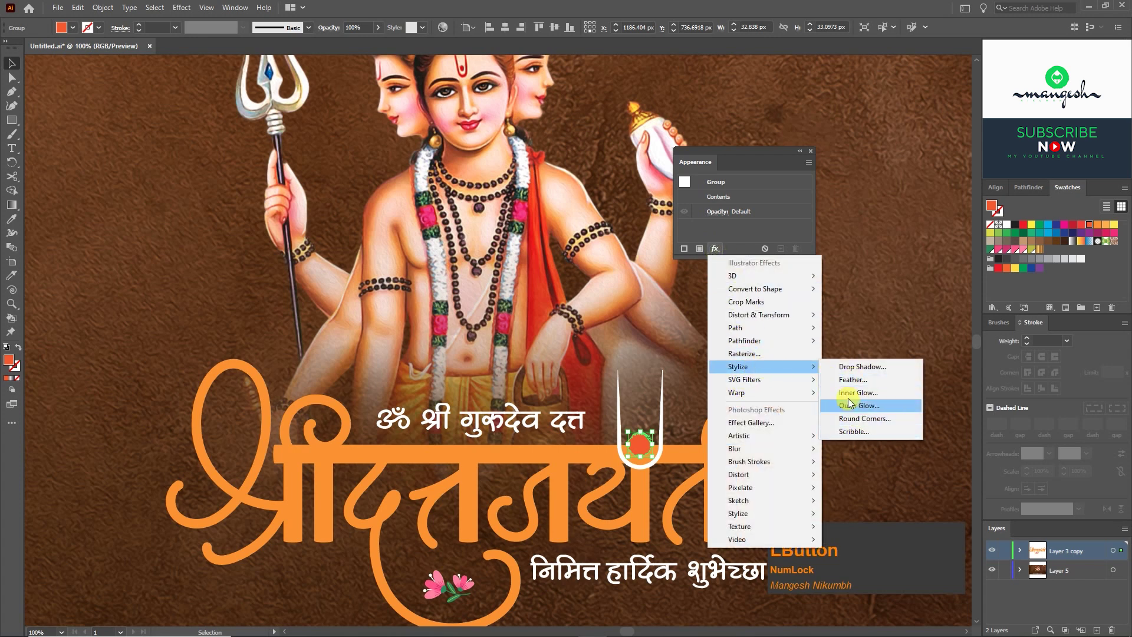
click(831, 367)
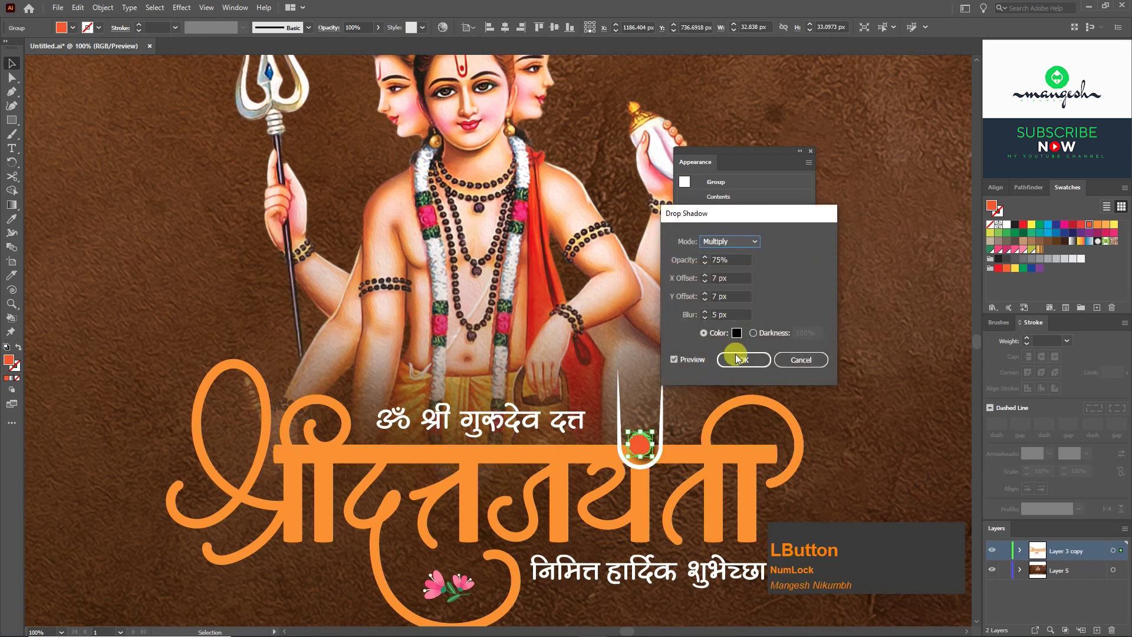
click(737, 333)
drag(817, 349, 836, 354)
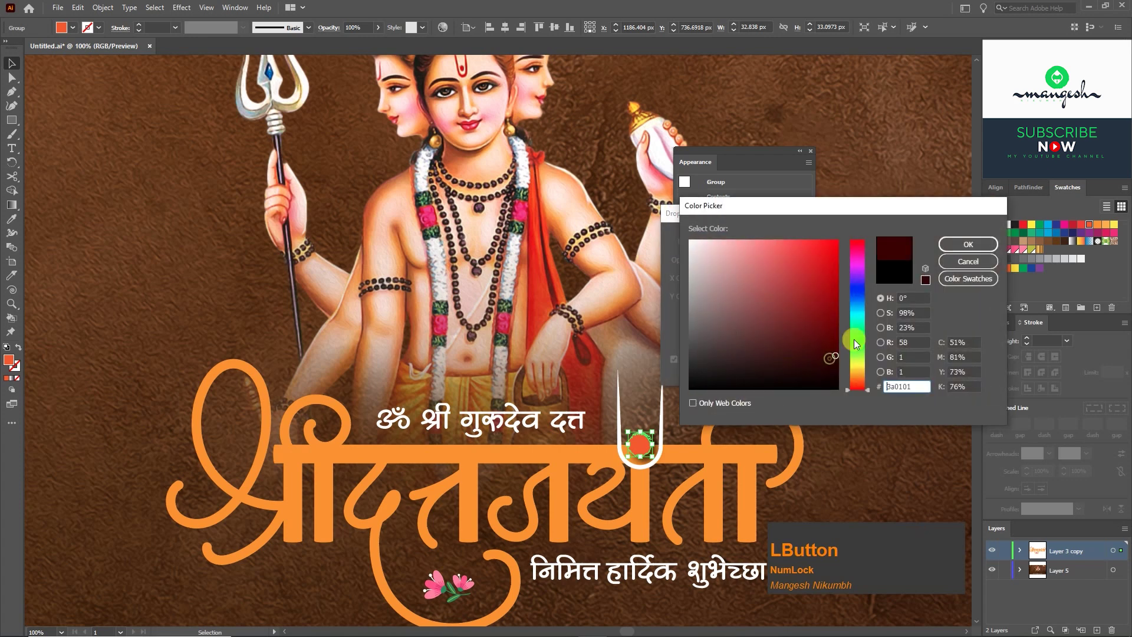
click(968, 244)
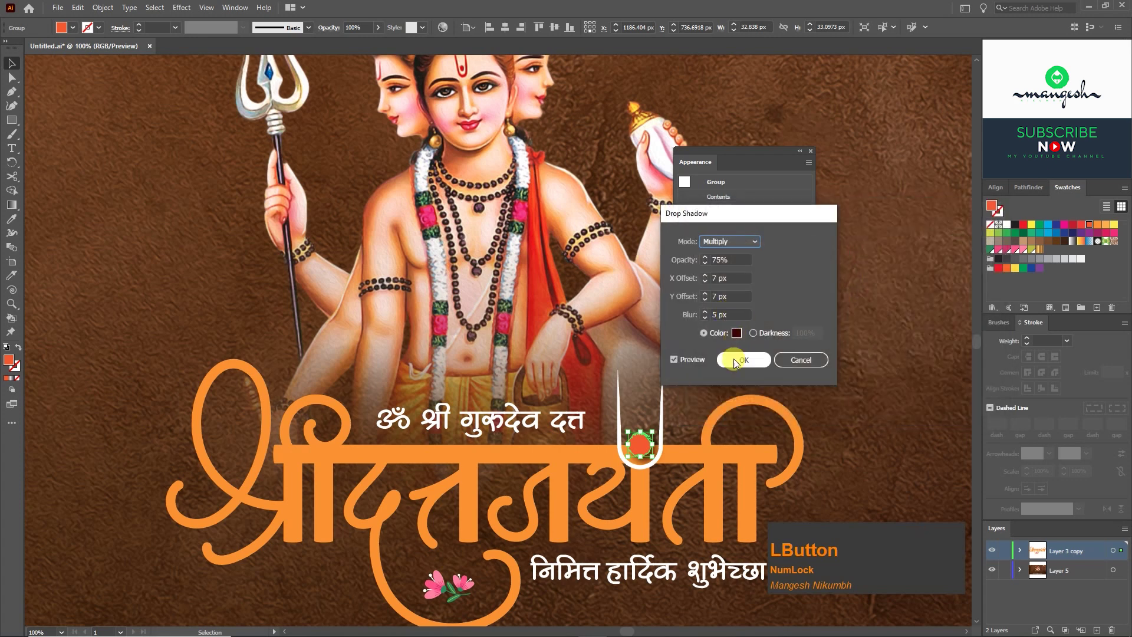
click(745, 359)
click(727, 416)
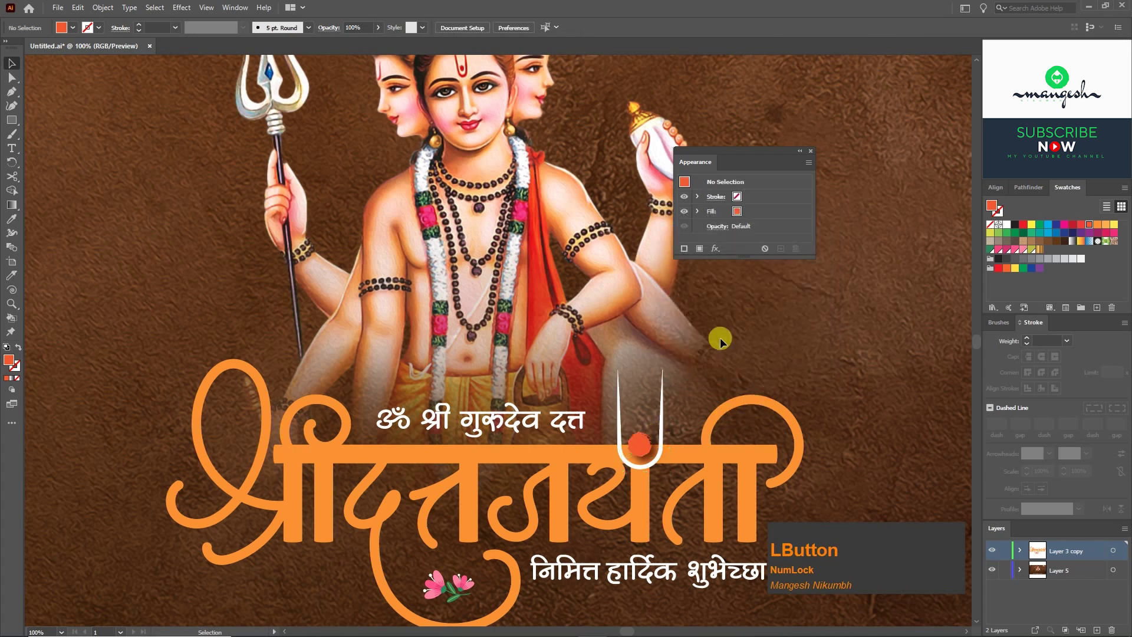
click(810, 154)
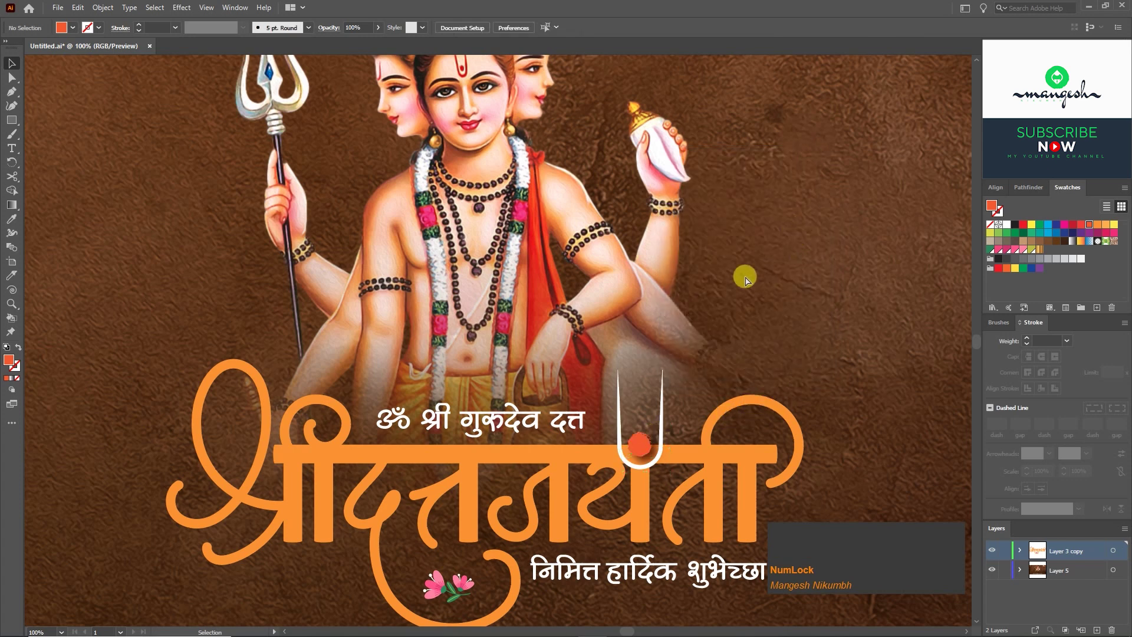
Step: Apply a Multiply drop shadow with 75% opacity, 7 px offsets and 5 px blur to the whole calligraphy group with greetings and flower
key(ctrl+0)
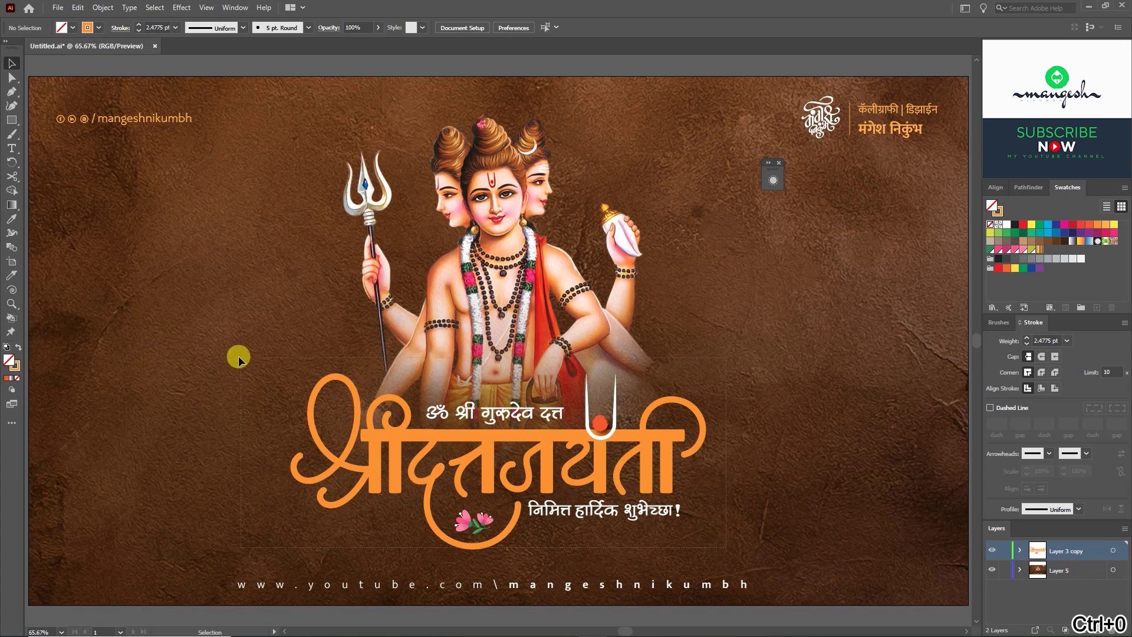
drag(238, 355, 238, 356)
drag(503, 434, 189, 328)
key(ctrl+z)
click(235, 8)
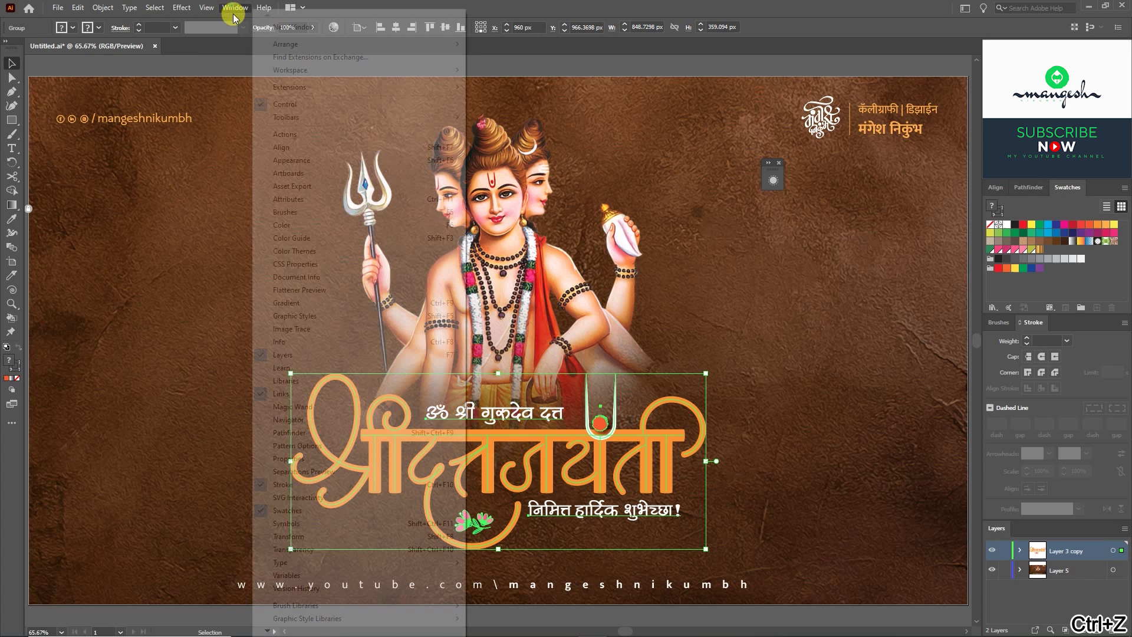
click(311, 163)
drag(695, 178, 902, 252)
click(866, 341)
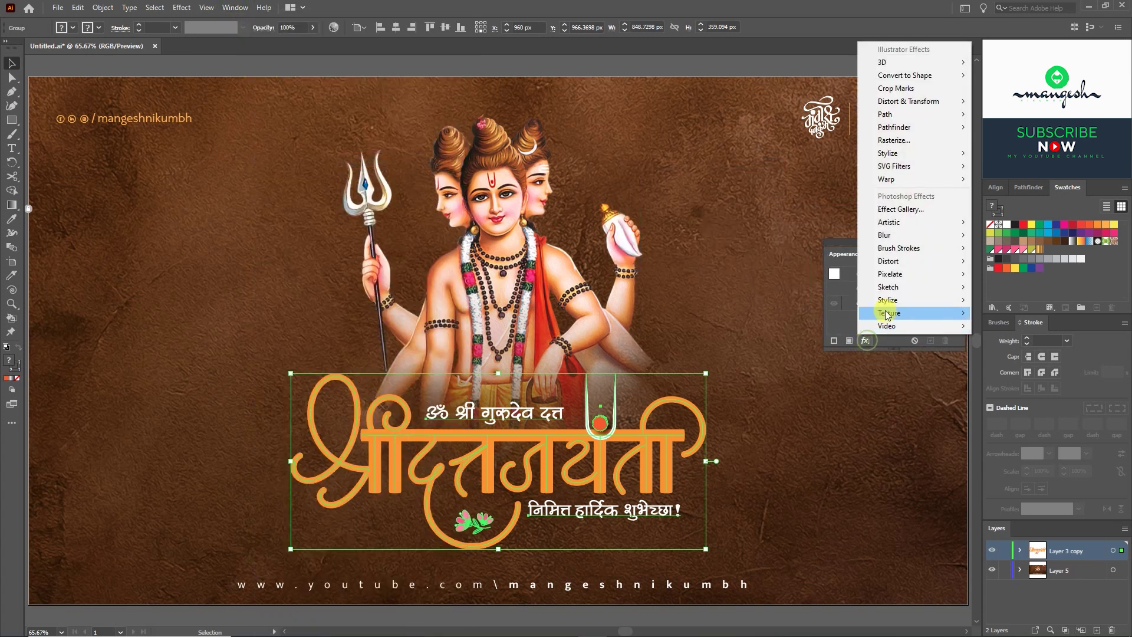
mouse_move(920, 153)
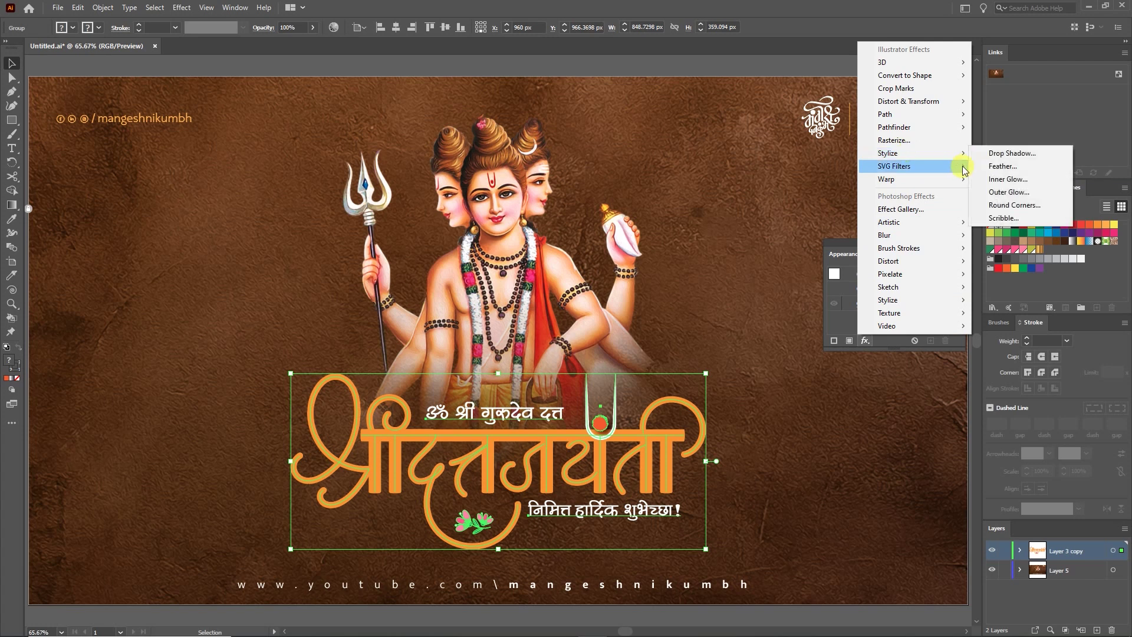
click(1013, 153)
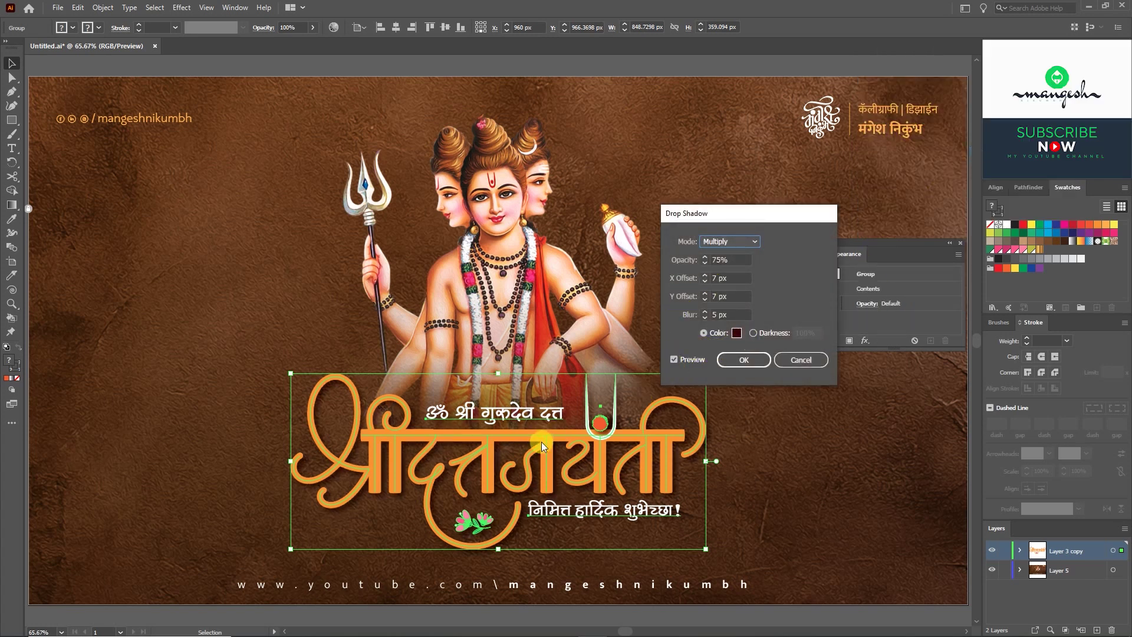
click(745, 360)
click(776, 406)
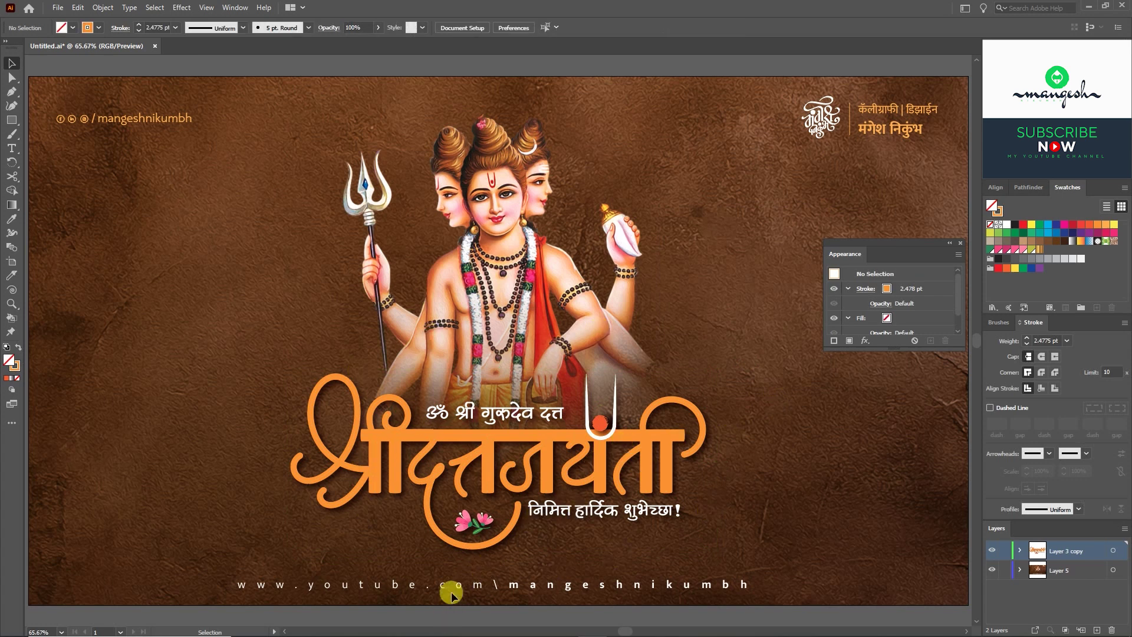
click(962, 244)
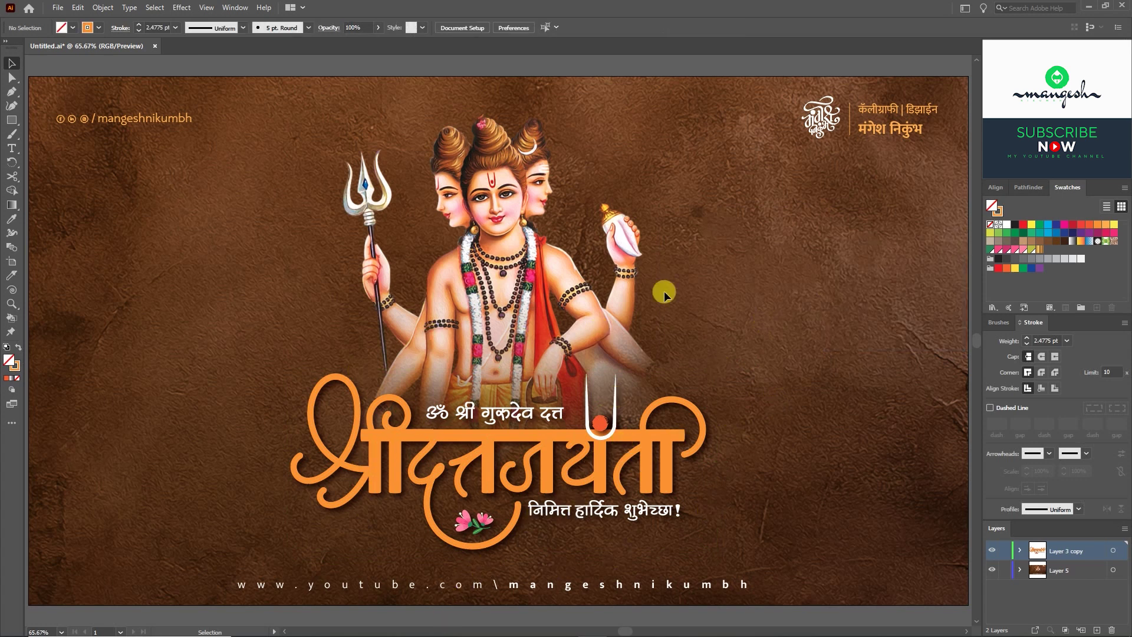